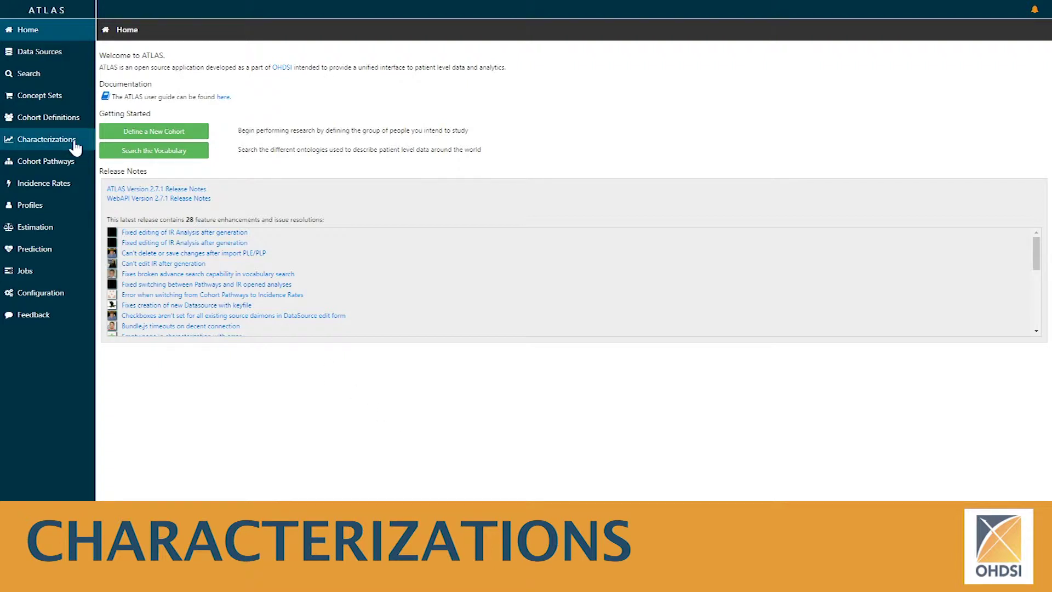
Step: Open the 'Characterization of first-line monotherapy for hypertension' from the Characterizations list
left_click(45, 143)
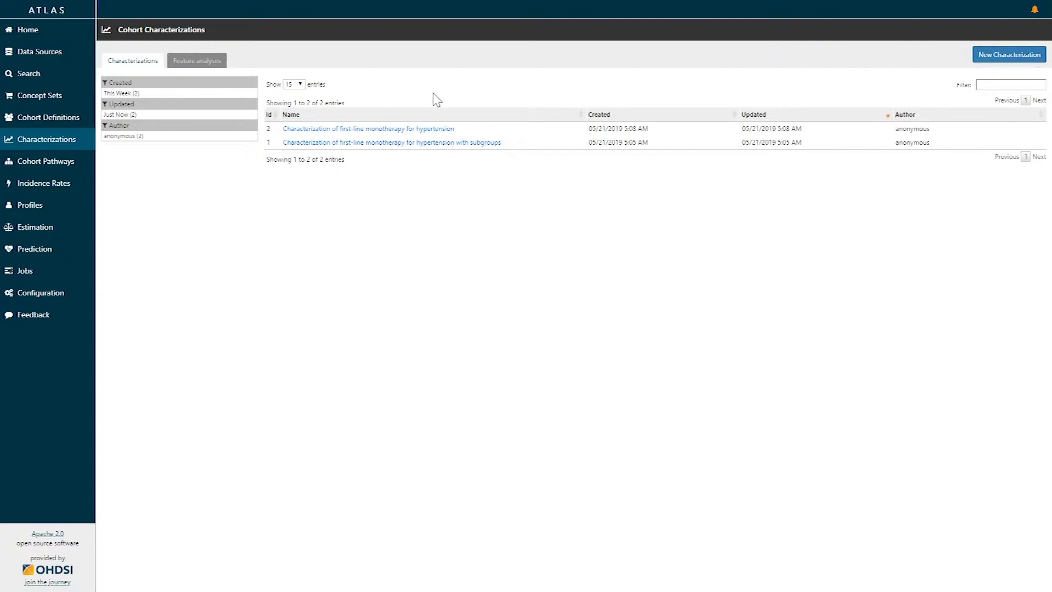
left_click(318, 131)
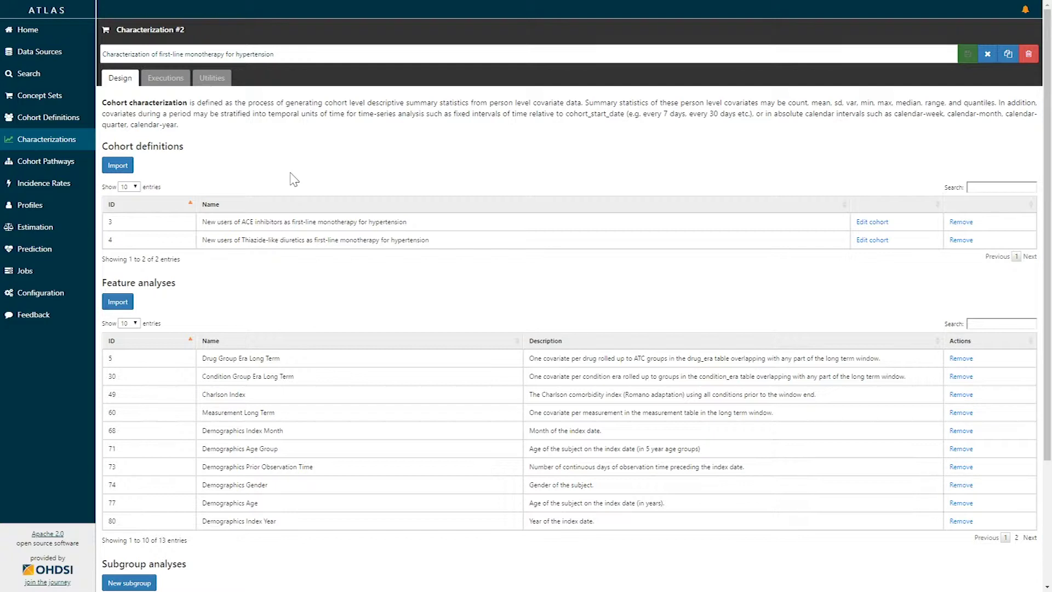
scroll(295, 180, "down", 2)
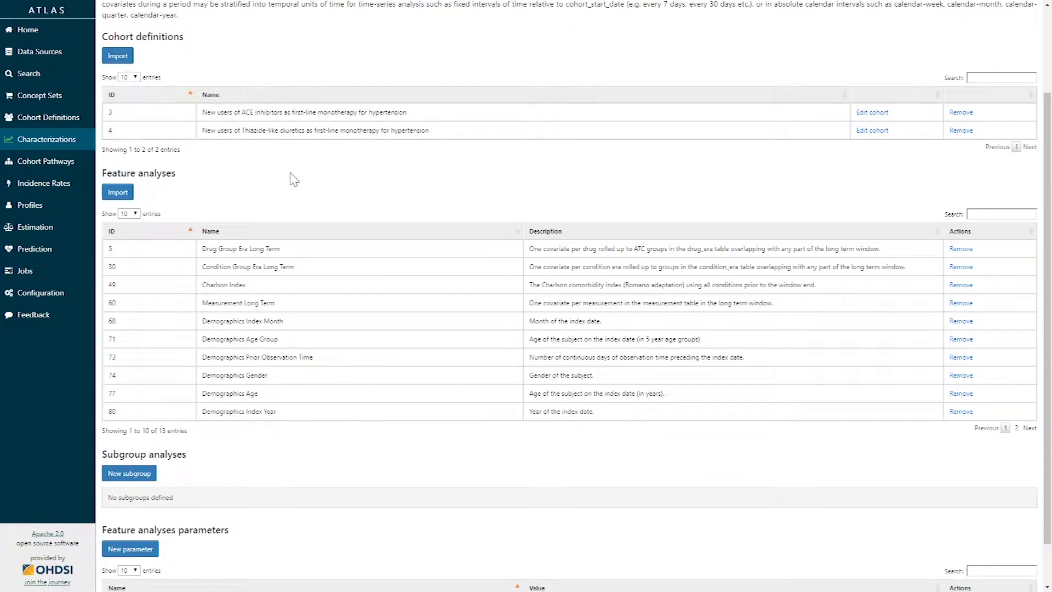
scroll(295, 180, "up", 1)
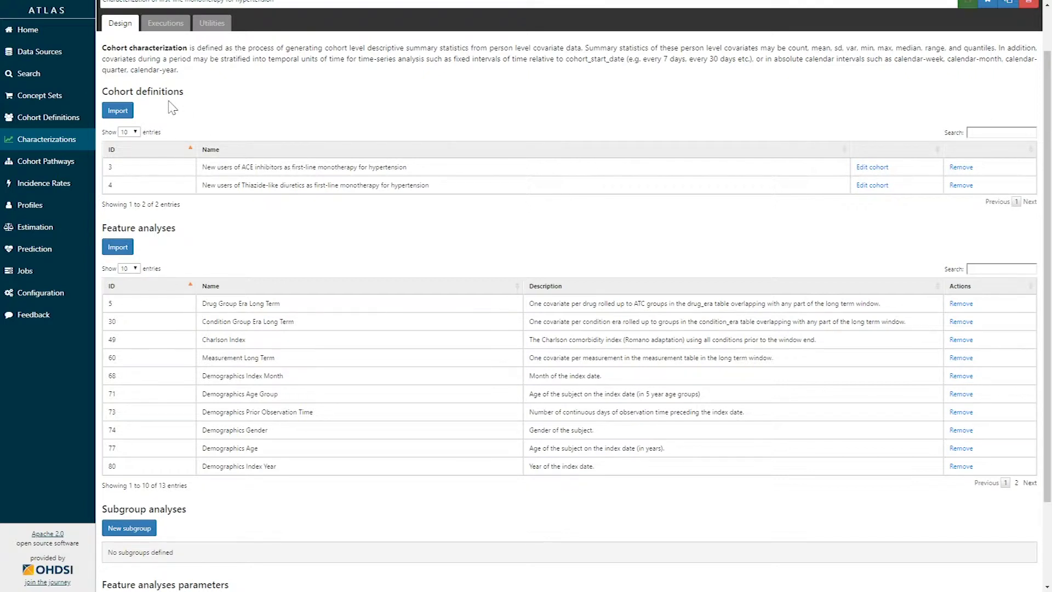
scroll(171, 108, "down", 1)
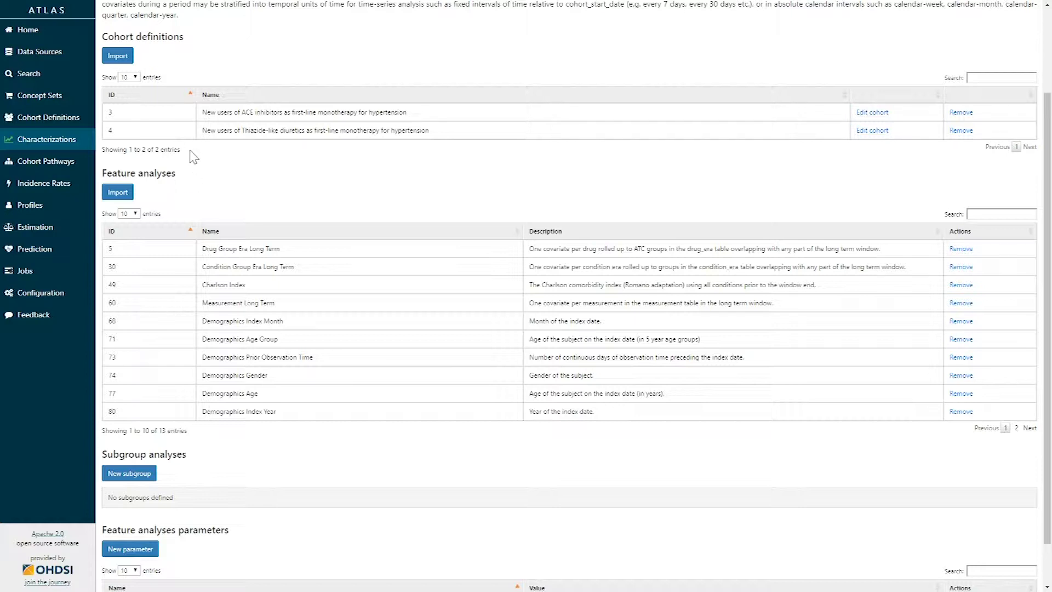
scroll(225, 296, "down", 1)
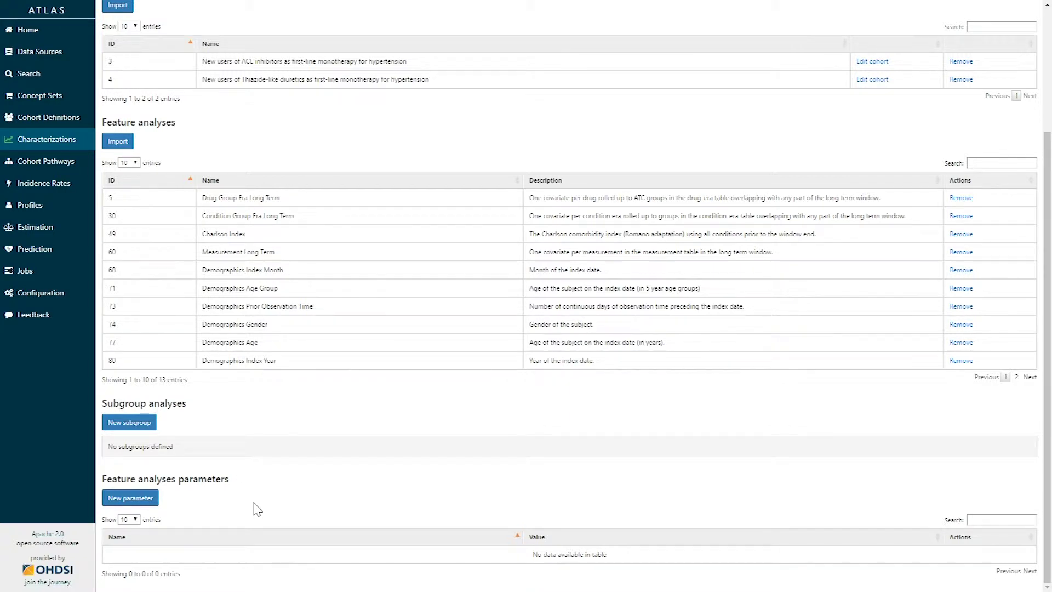
scroll(255, 509, "up", 3)
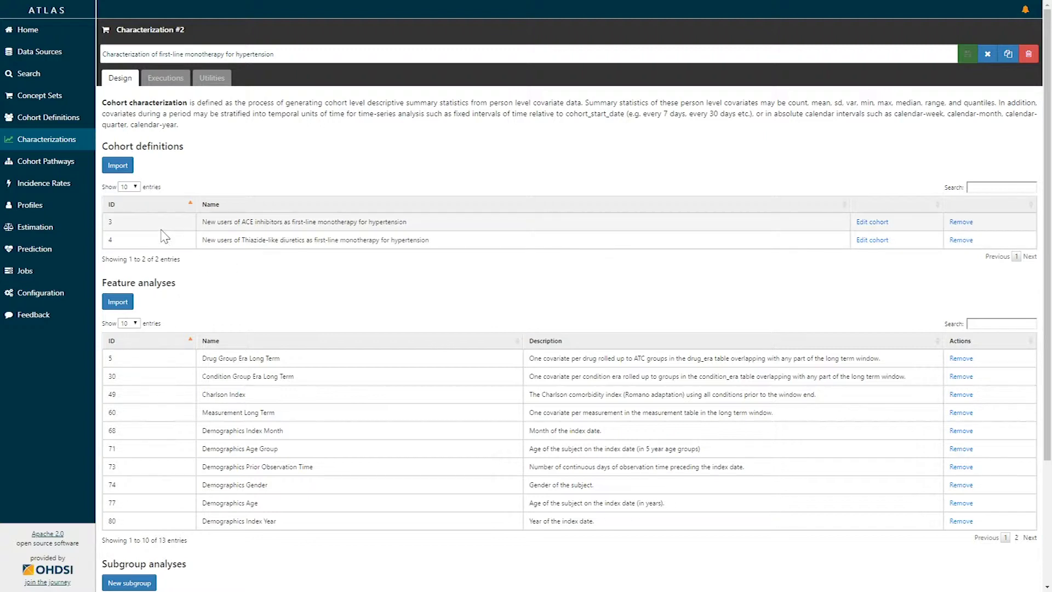
left_click(118, 166)
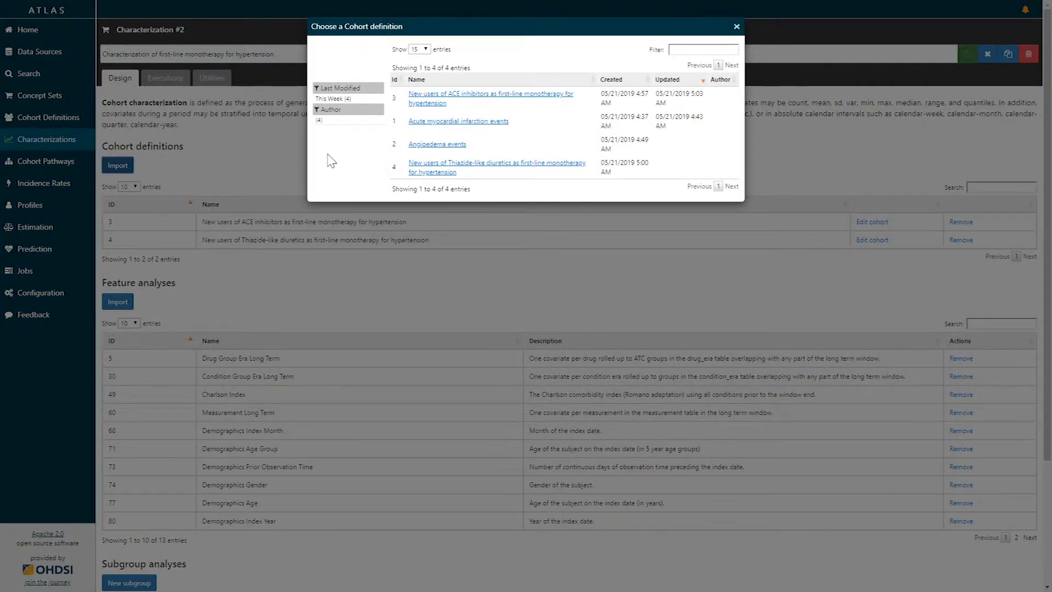
left_click(395, 80)
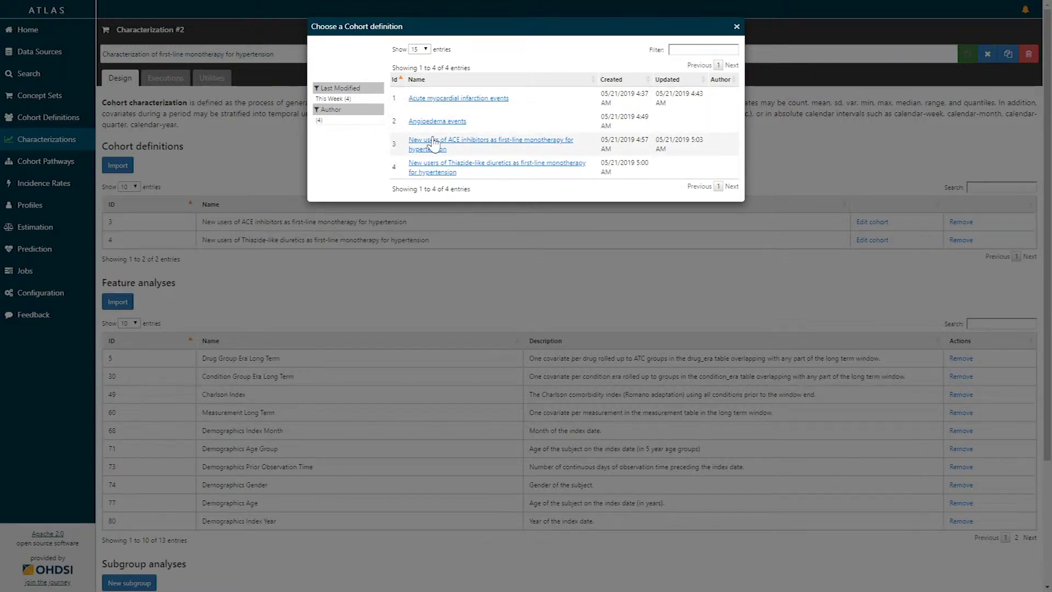
left_click(736, 26)
scroll(193, 289, "down", 2)
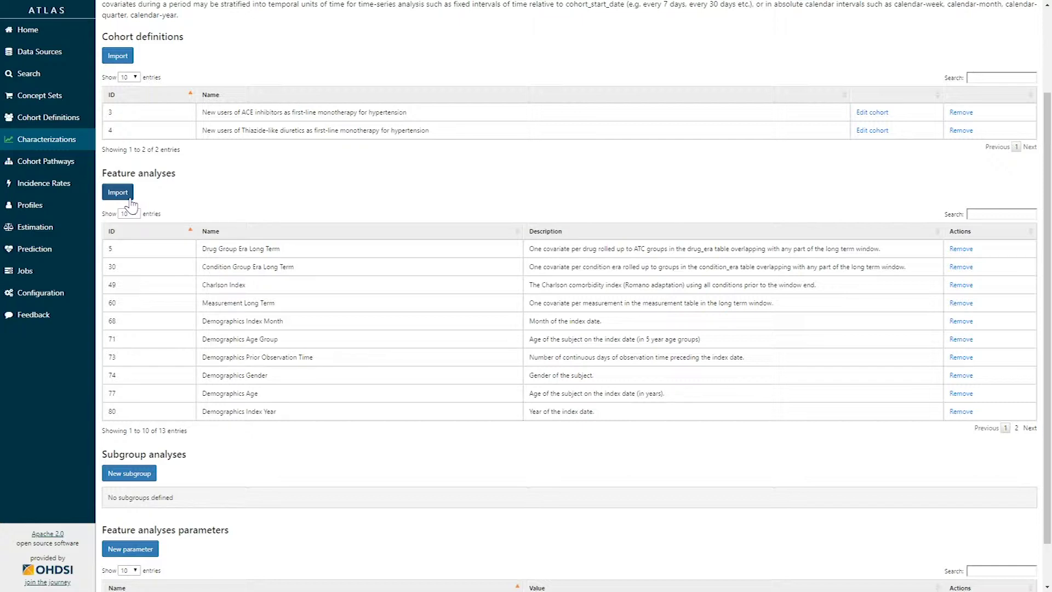
left_click(129, 195)
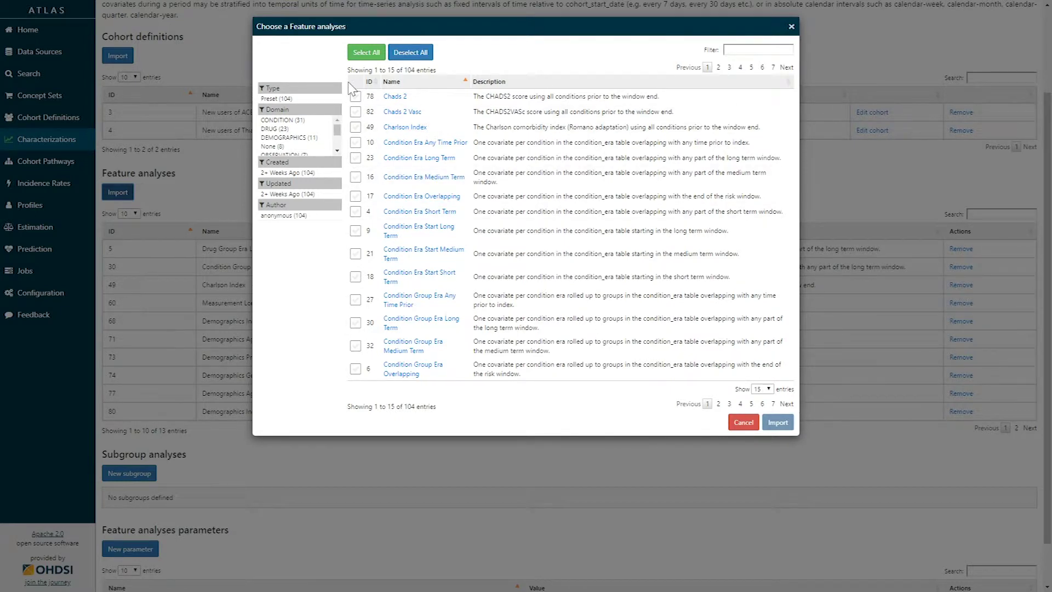
left_click(445, 87)
left_click(445, 87)
left_click(758, 49)
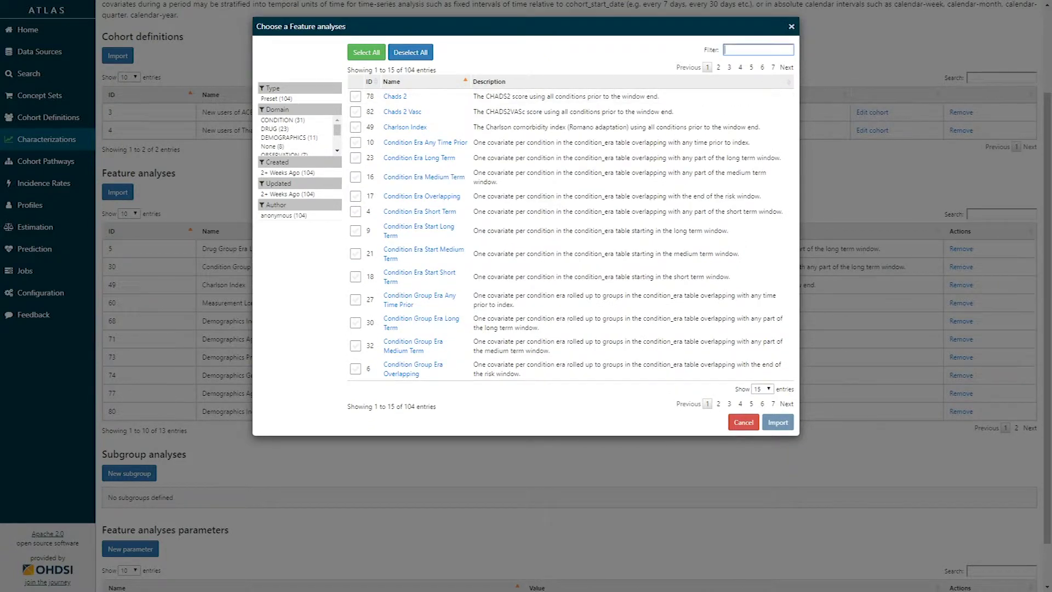
left_click(308, 138)
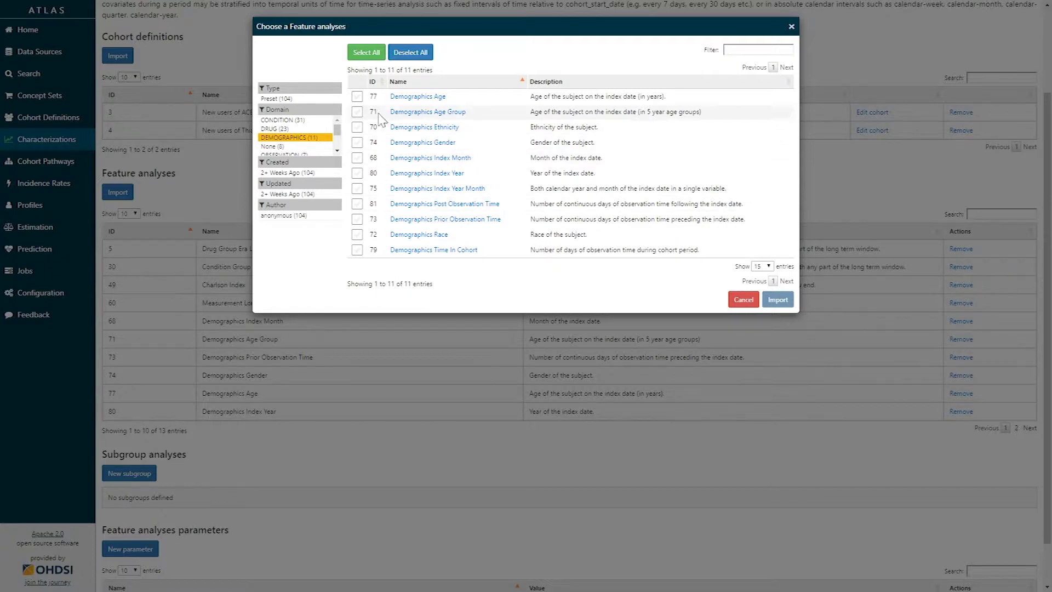
left_click(357, 96)
left_click(356, 112)
left_click(357, 127)
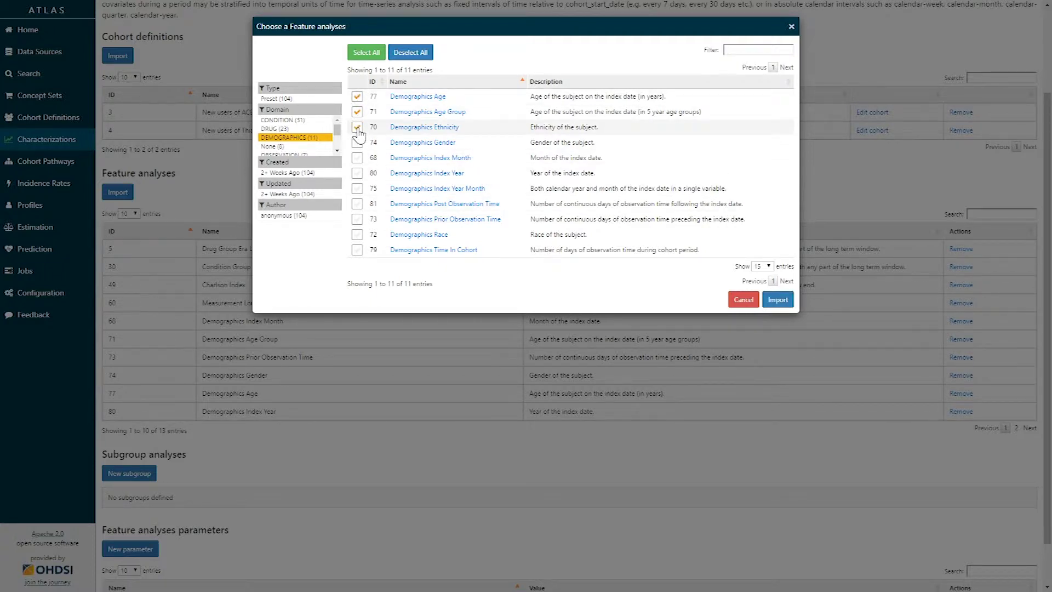
left_click(791, 300)
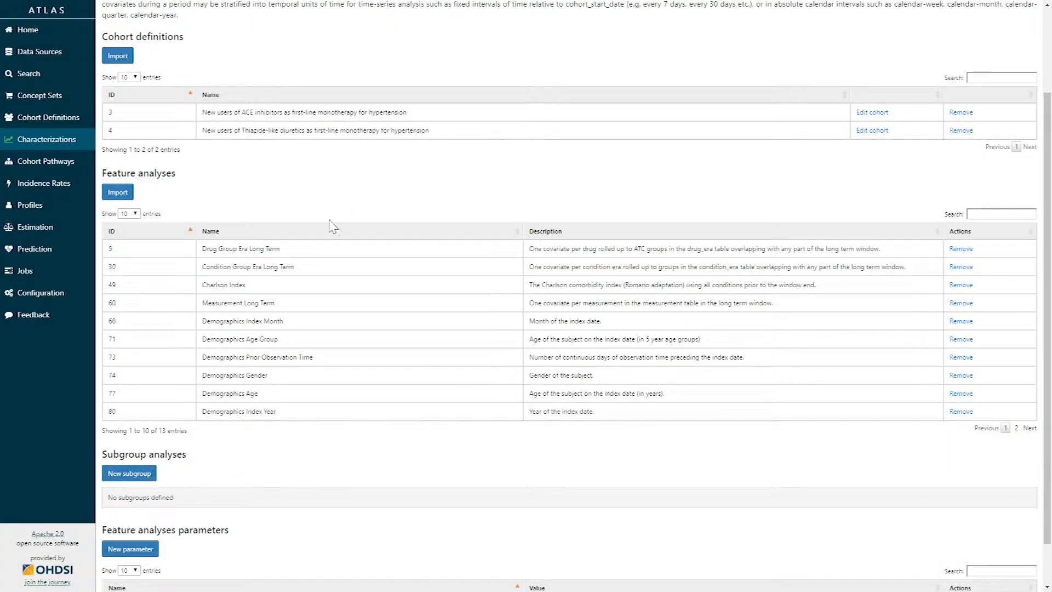
Step: Show up to 50 feature analyses per page and sort them by name
scroll(320, 234, "down", 2)
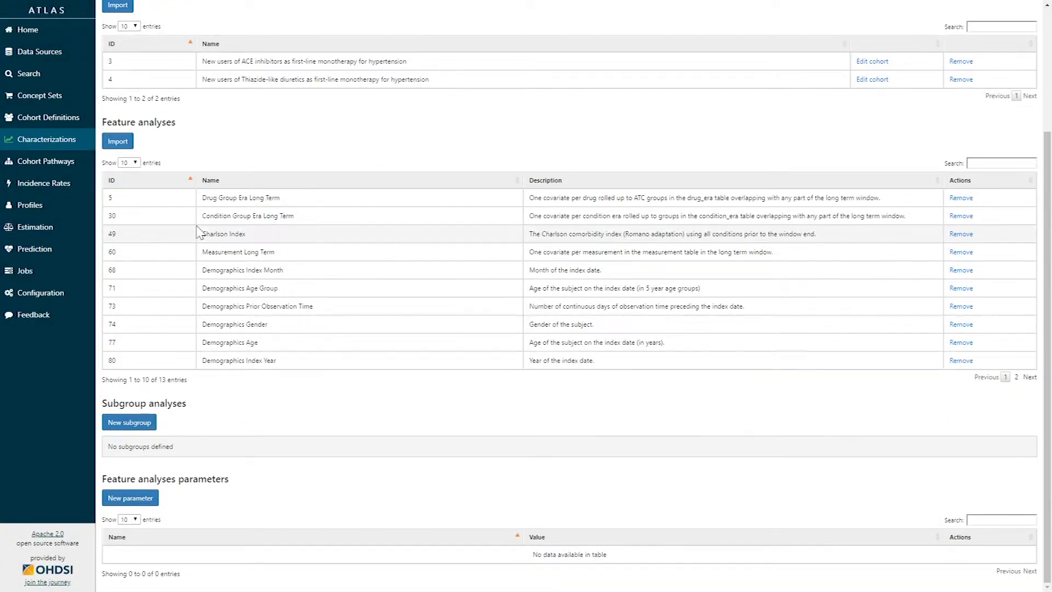
left_click(131, 162)
left_click(131, 214)
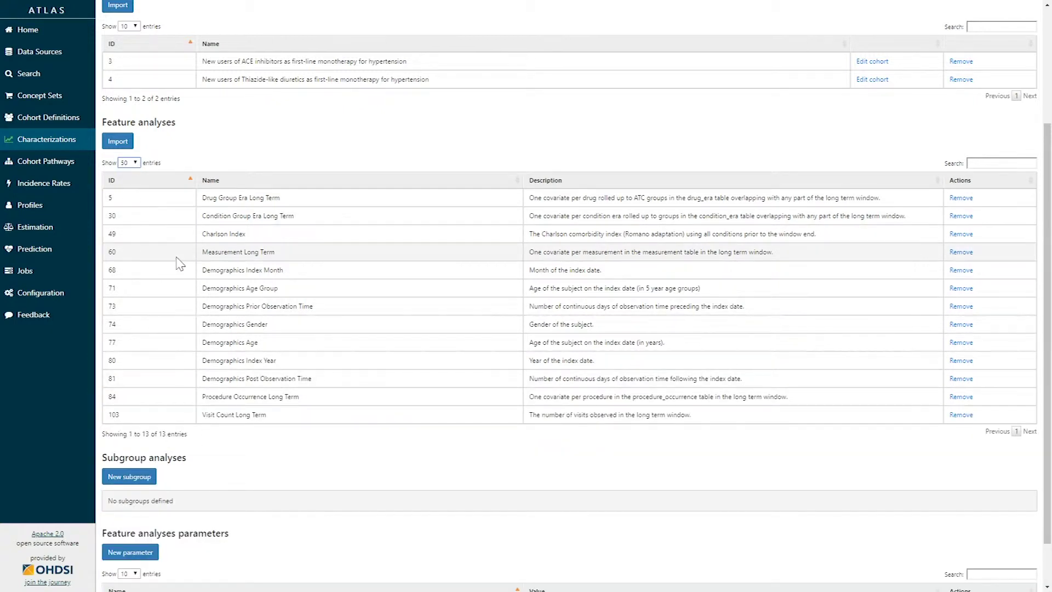
left_click(244, 182)
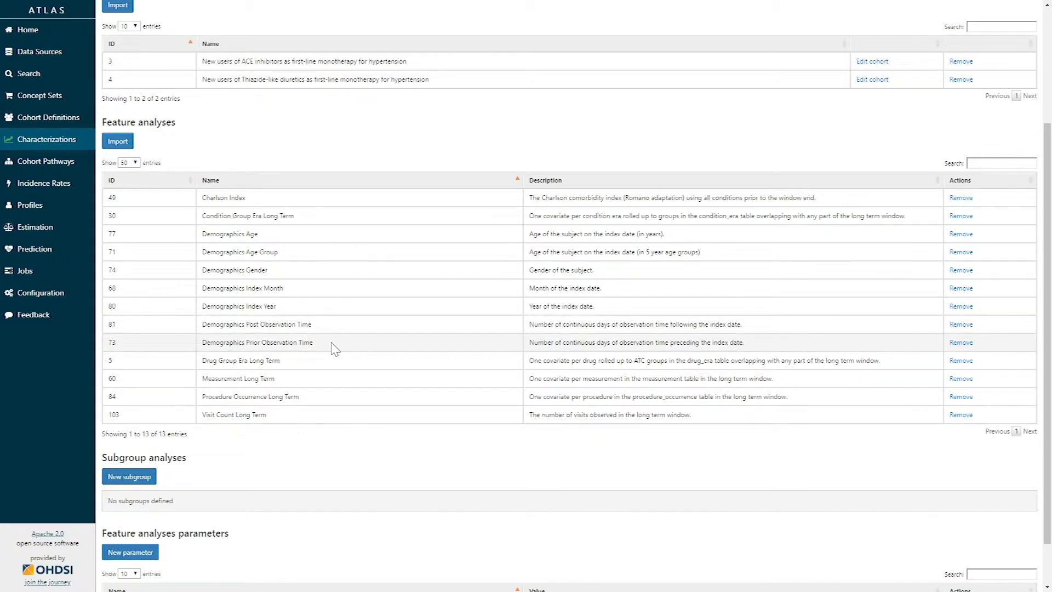
Step: Review the sorted list of 13 feature analyses, then go to the characterization's Executions
scroll(332, 348, "down", 1)
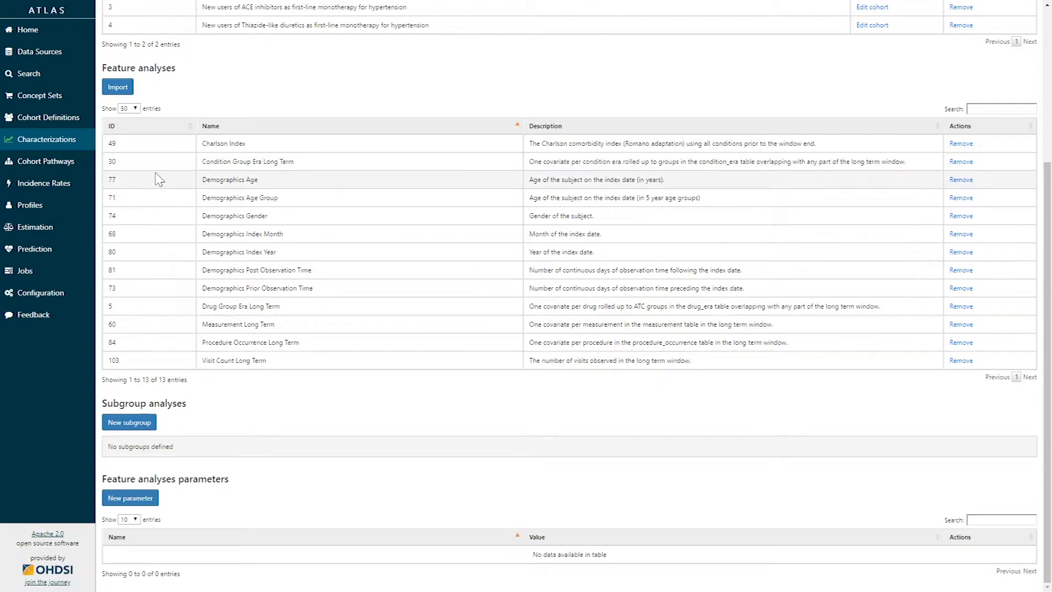
scroll(160, 208, "up", 1)
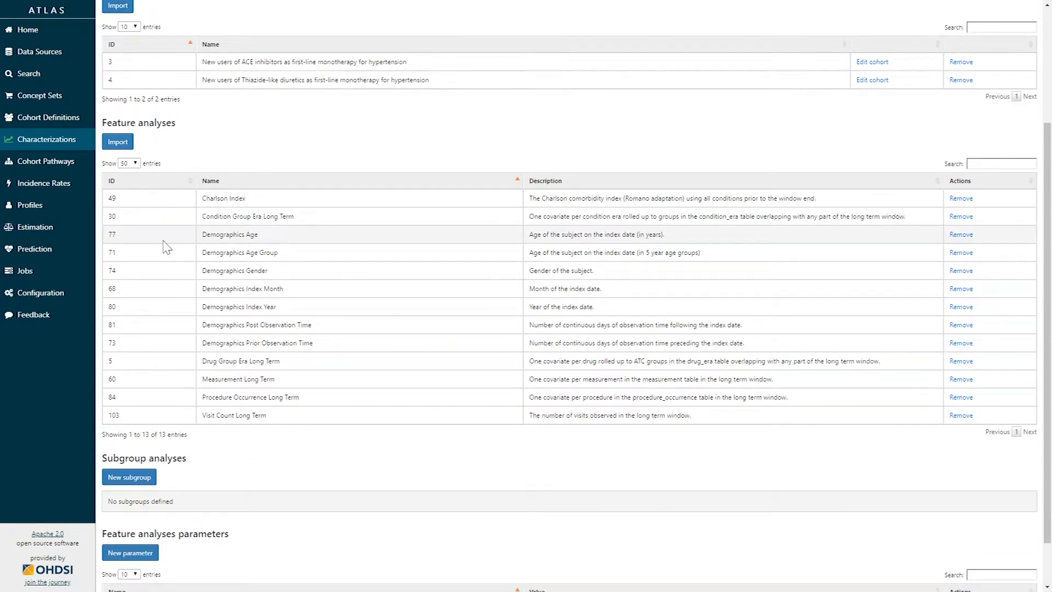
scroll(166, 248, "up", 3)
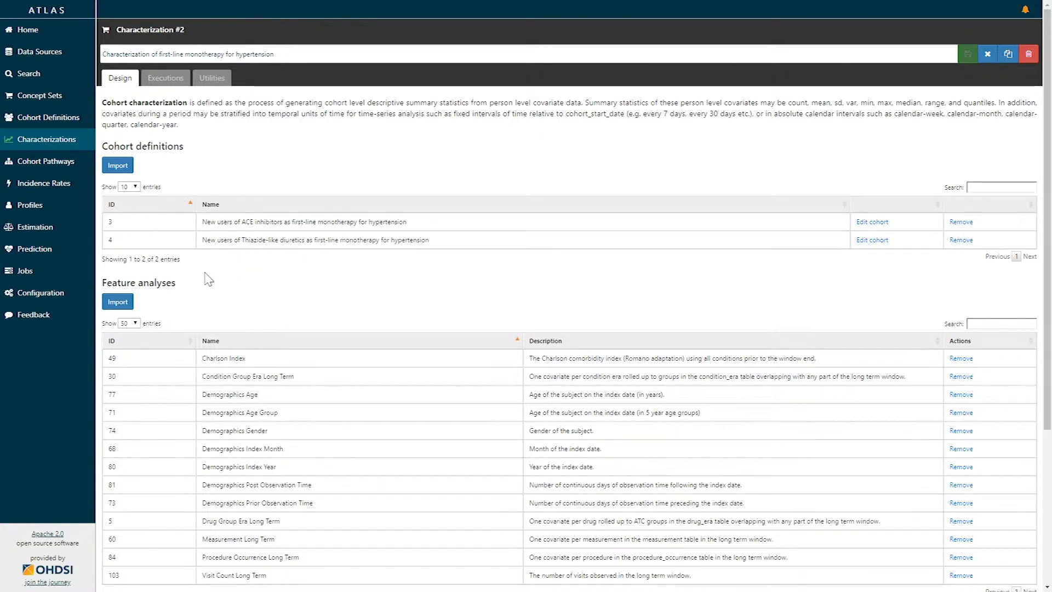
scroll(209, 280, "down", 1)
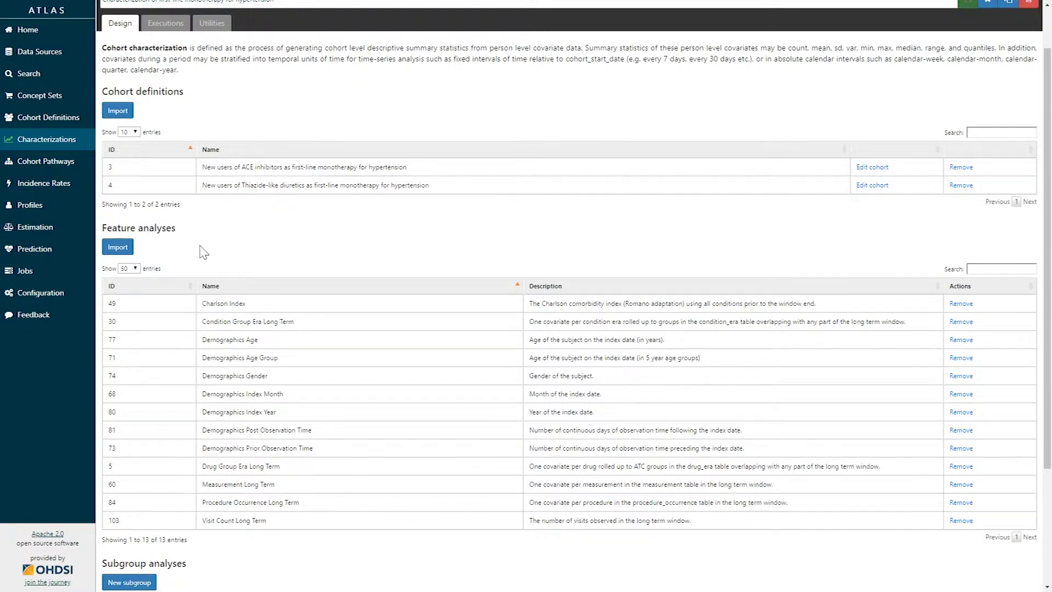
scroll(204, 252, "up", 1)
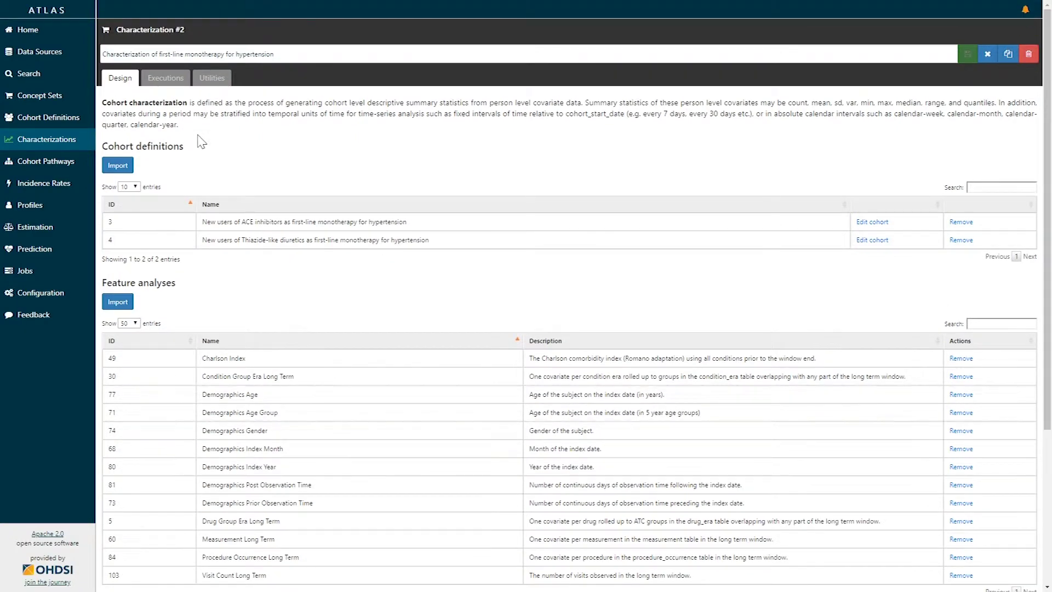
left_click(160, 81)
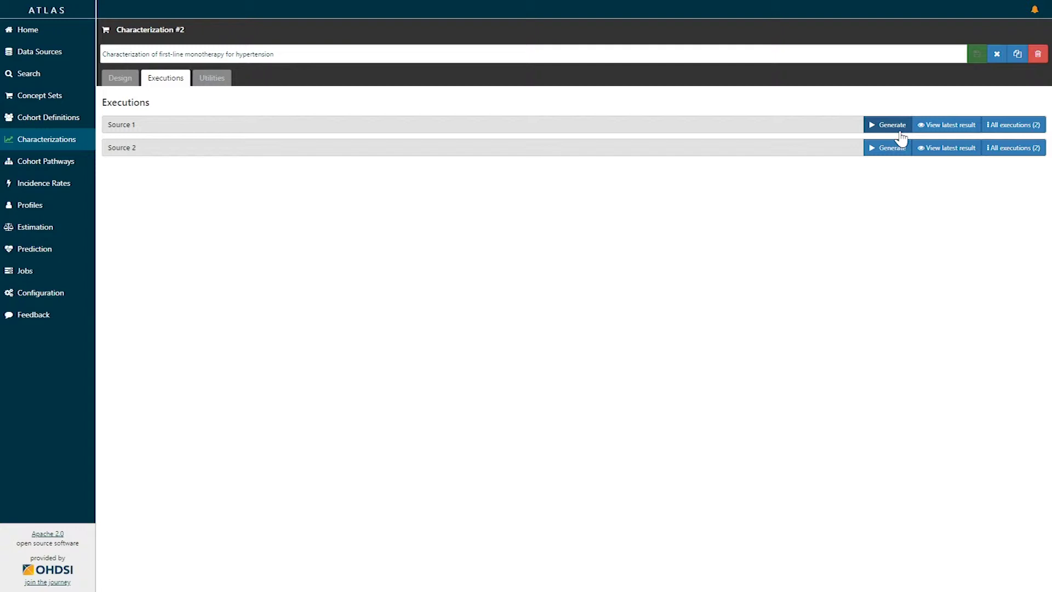
Step: Open the latest Source 1 execution's prevalence covariate comparison across both hypertension cohorts
left_click(967, 135)
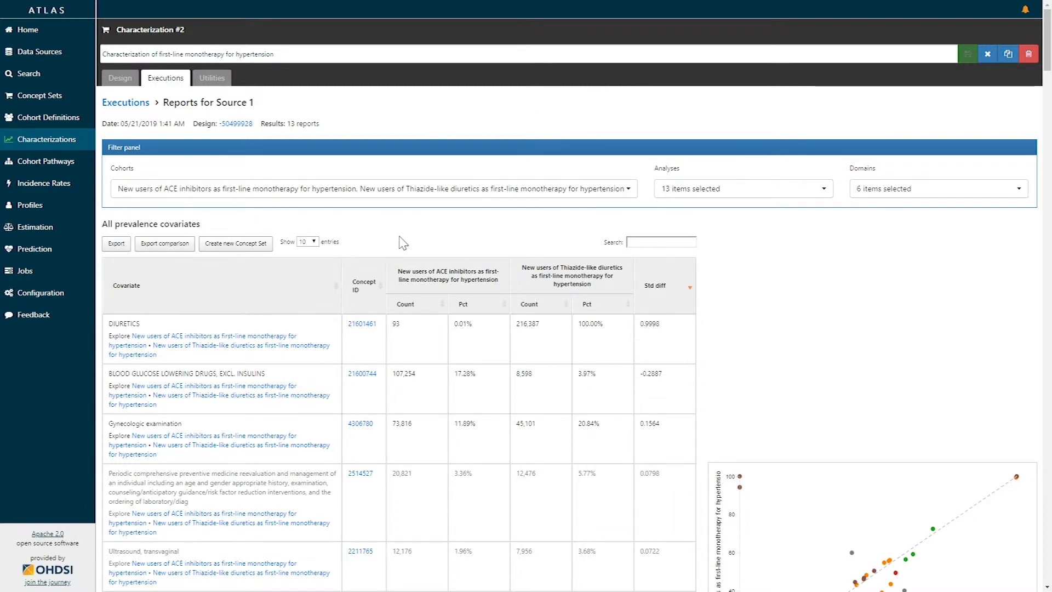
scroll(393, 221, "down", 1)
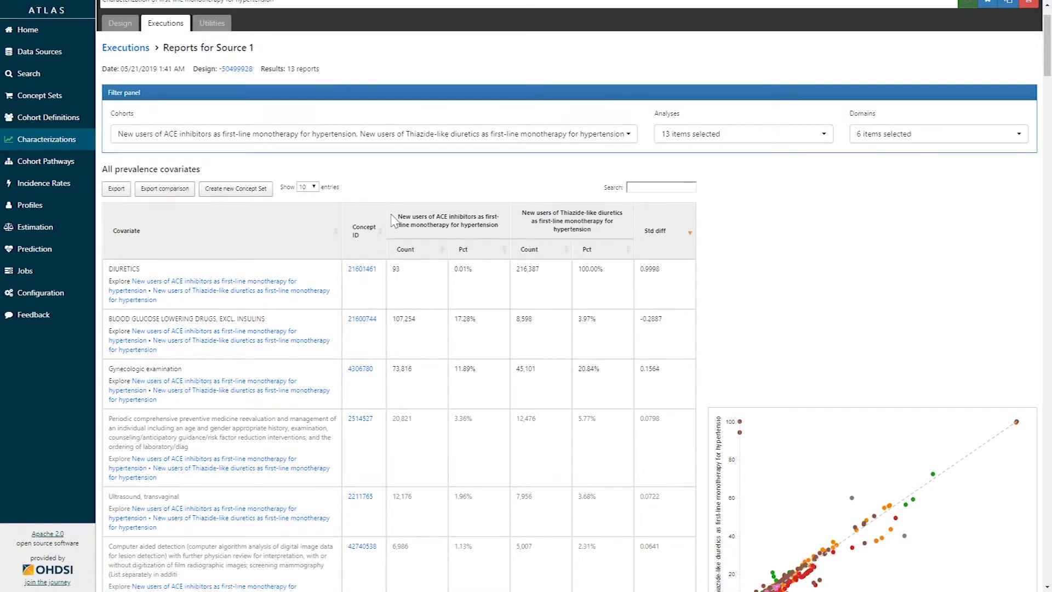
left_click(612, 136)
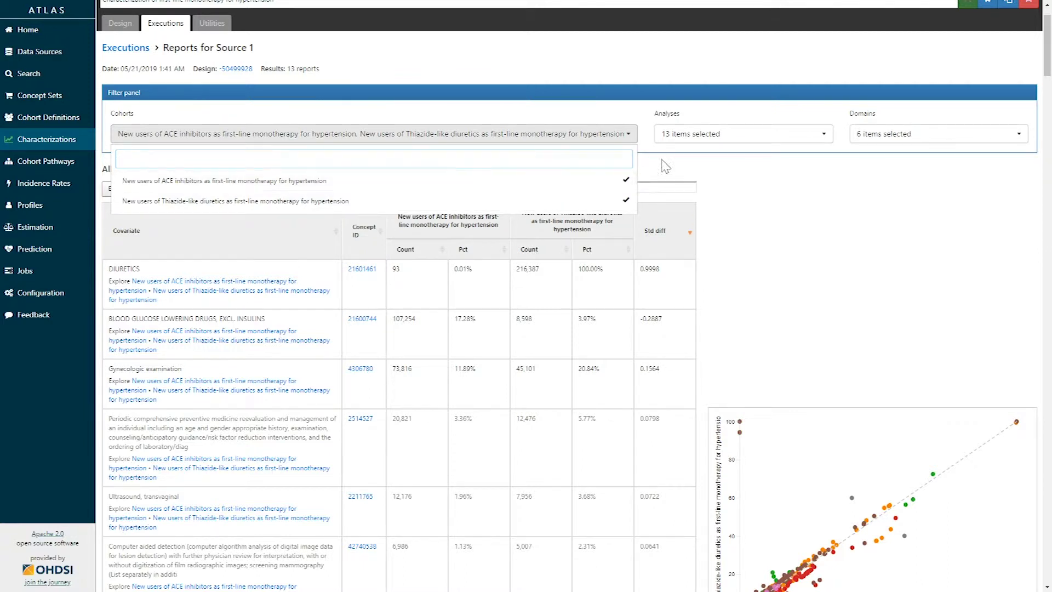
left_click(740, 135)
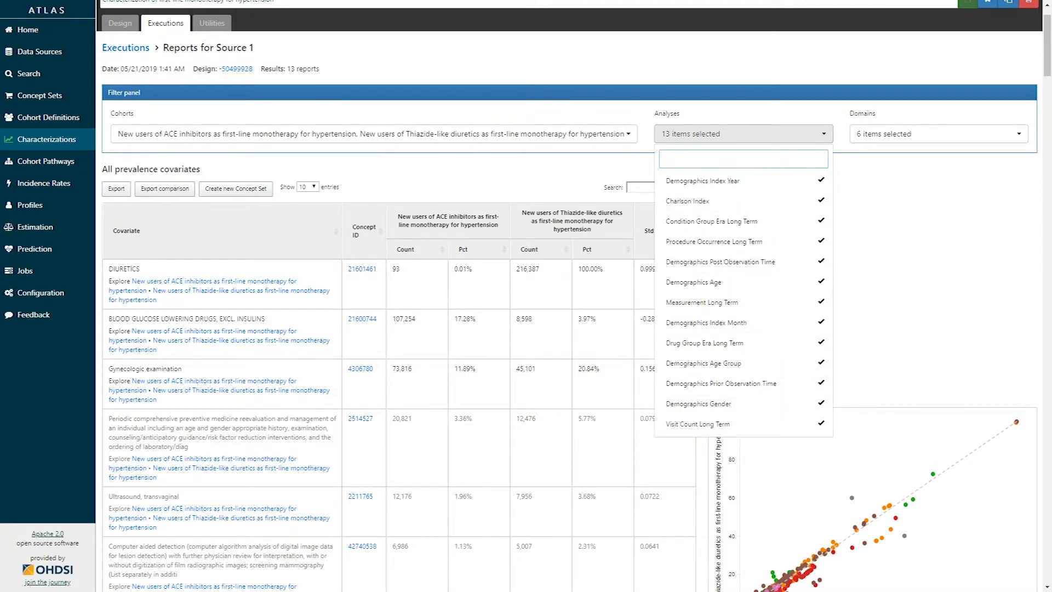
left_click(895, 138)
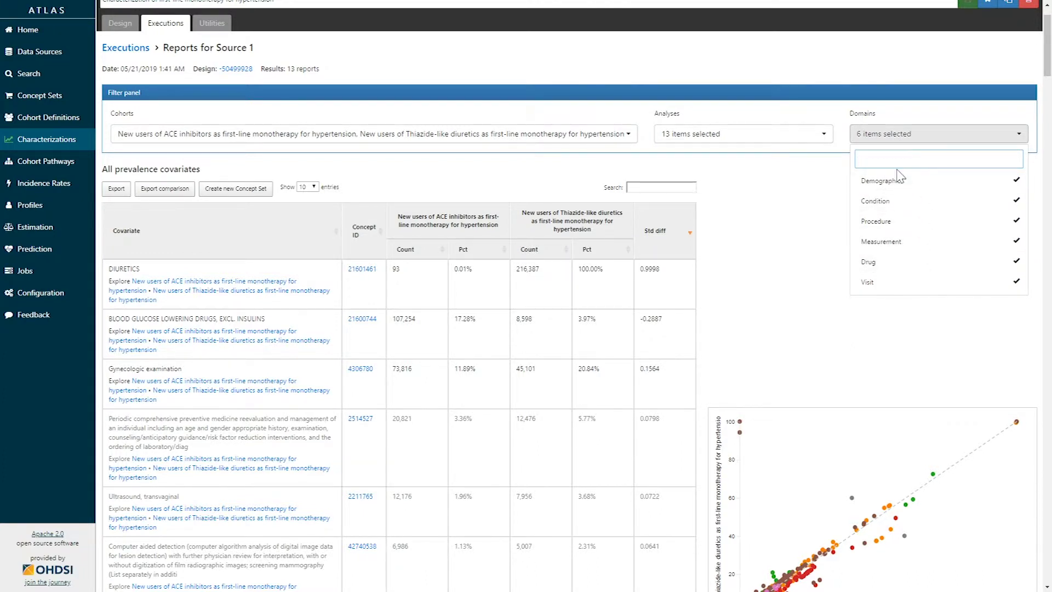
left_click(437, 182)
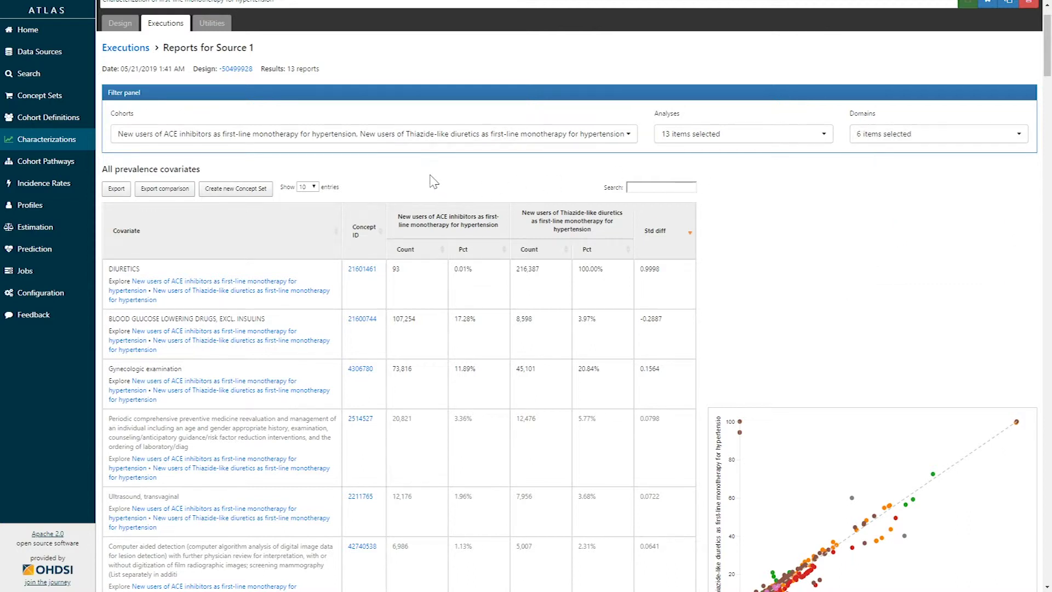
scroll(422, 185, "down", 1)
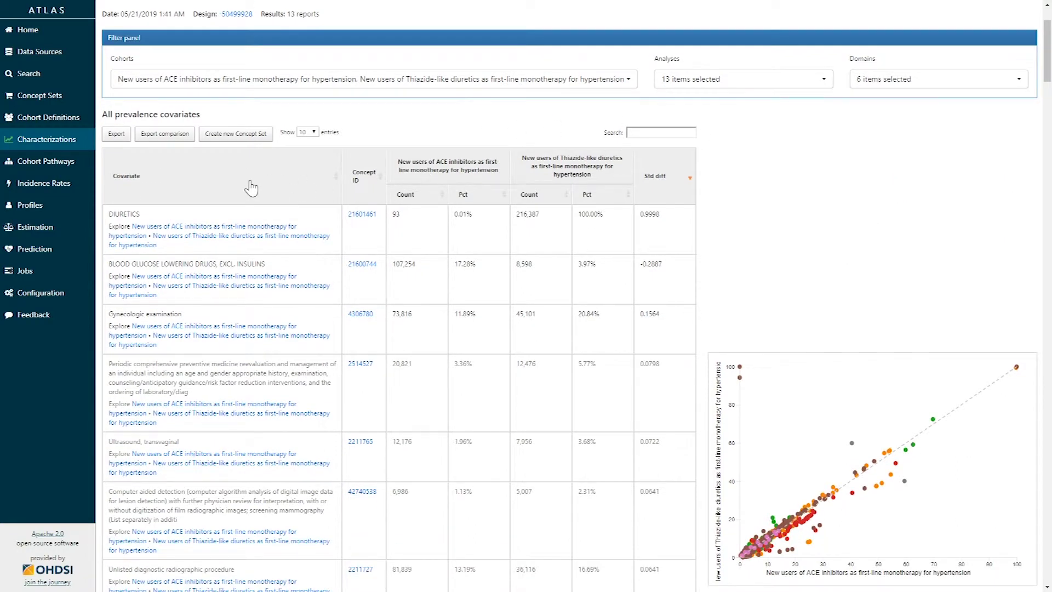
scroll(251, 188, "down", 1)
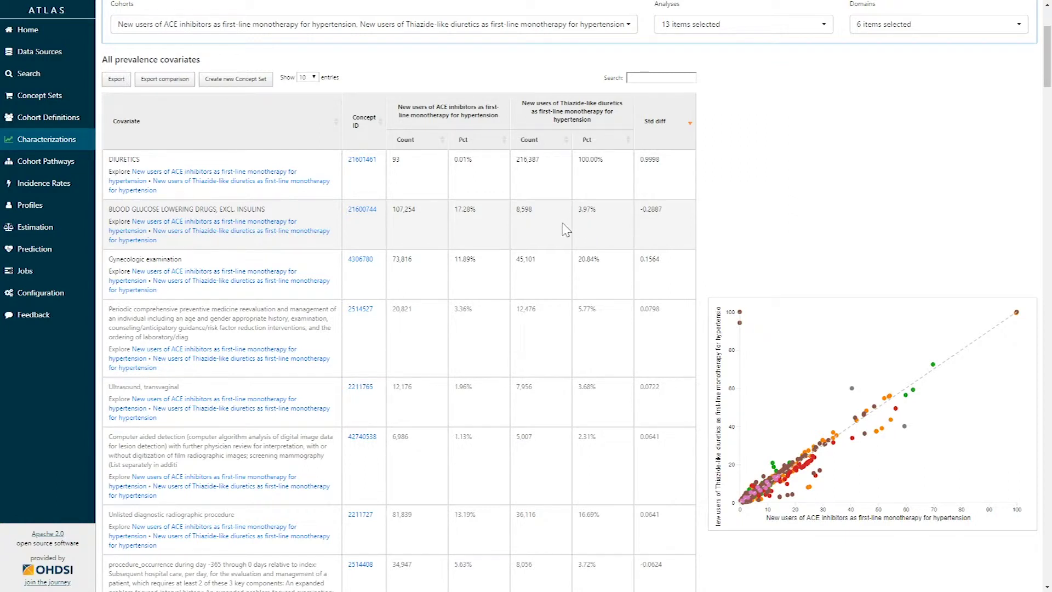
scroll(566, 230, "down", 7)
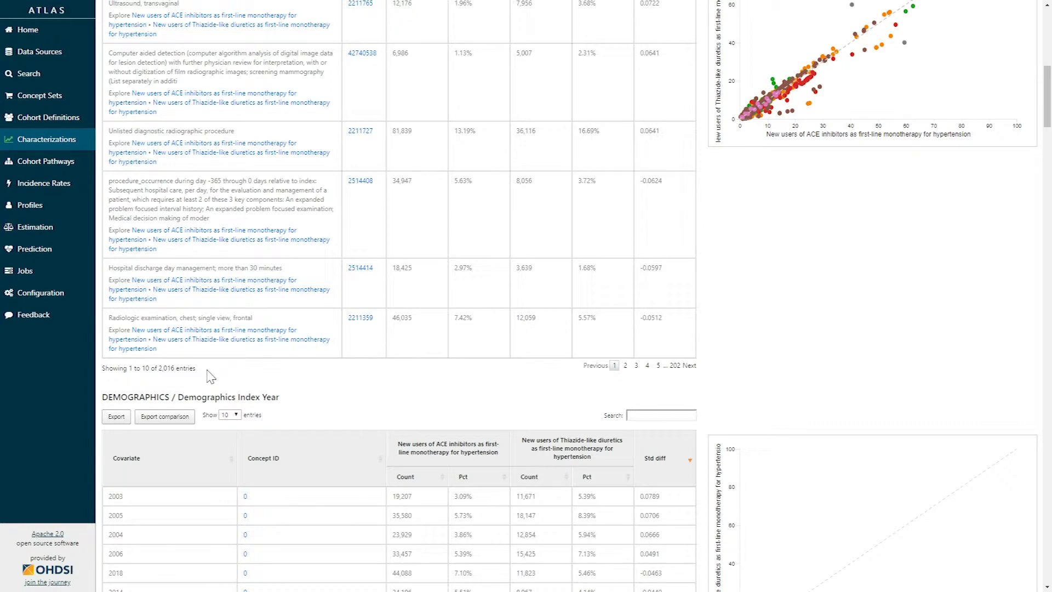
scroll(211, 377, "up", 9)
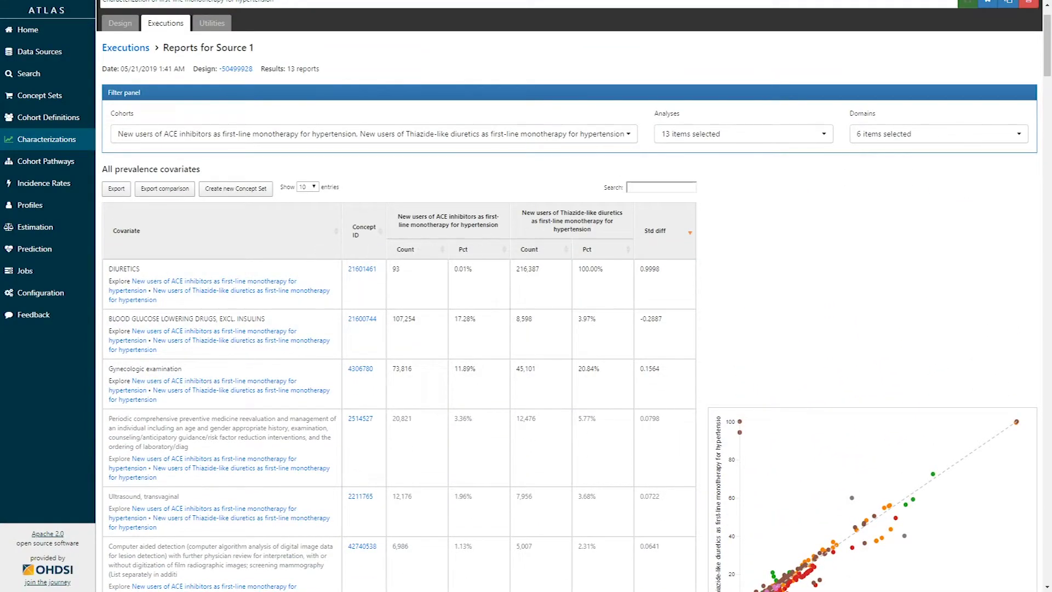
left_click(662, 187)
Step: Filter the prevalence covariates to 'diabetes' and export that comparison as data (2).csv
type("diabetes")
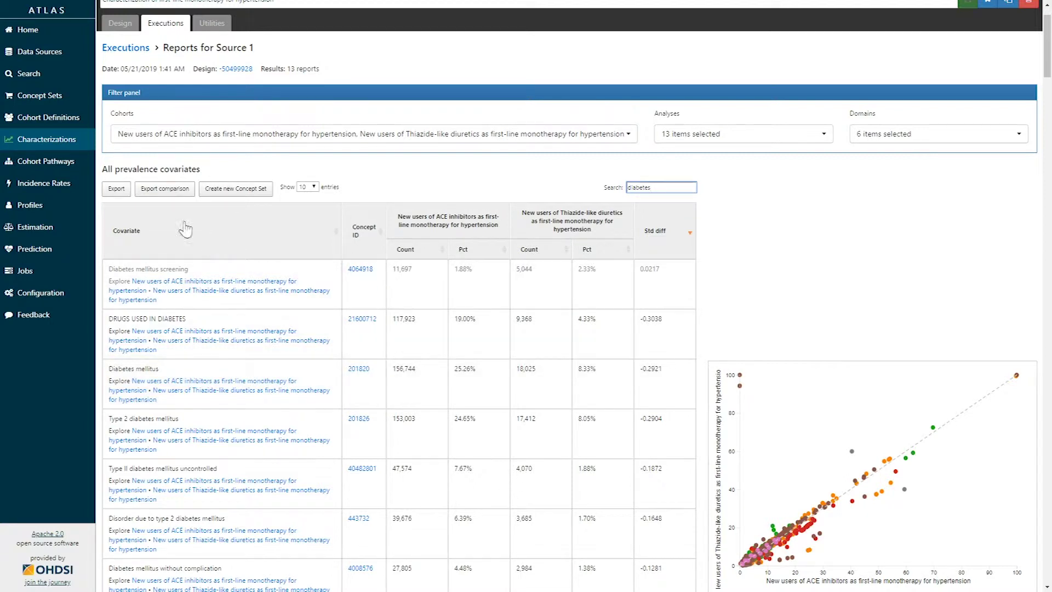
left_click(167, 189)
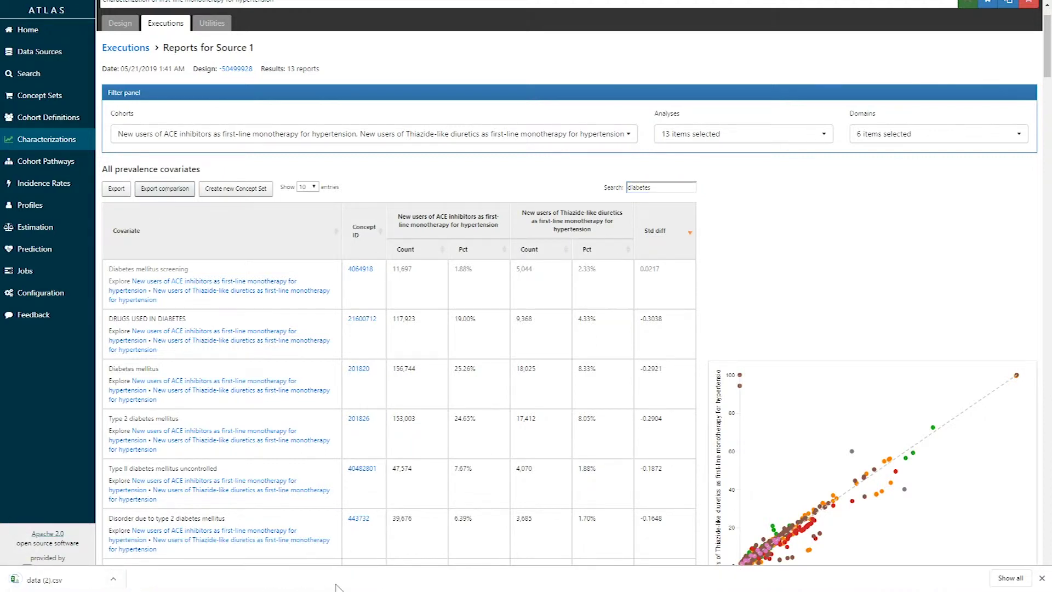
left_click(1043, 578)
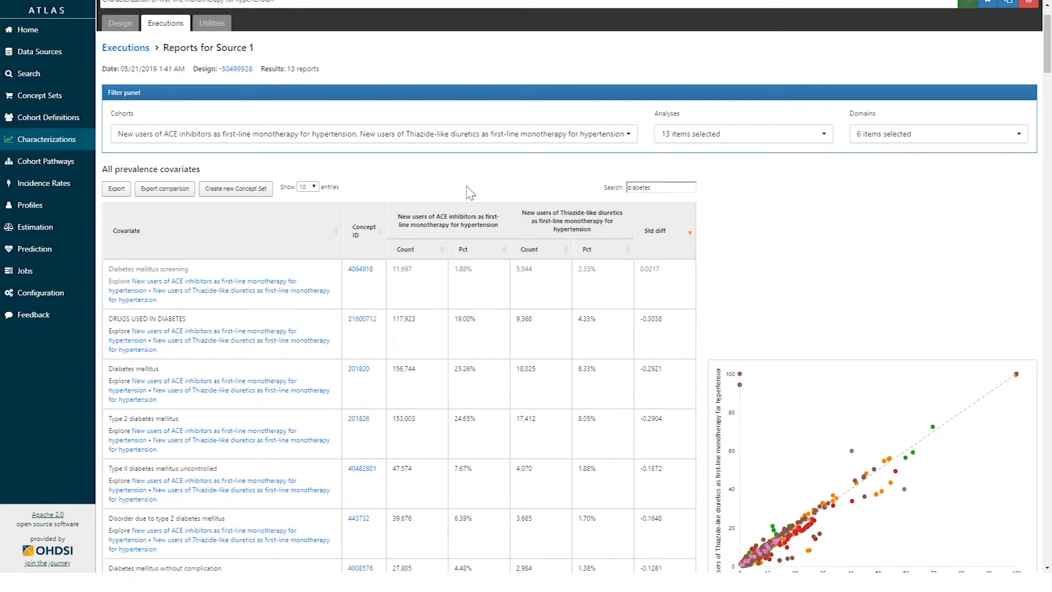
scroll(749, 271, "down", 1)
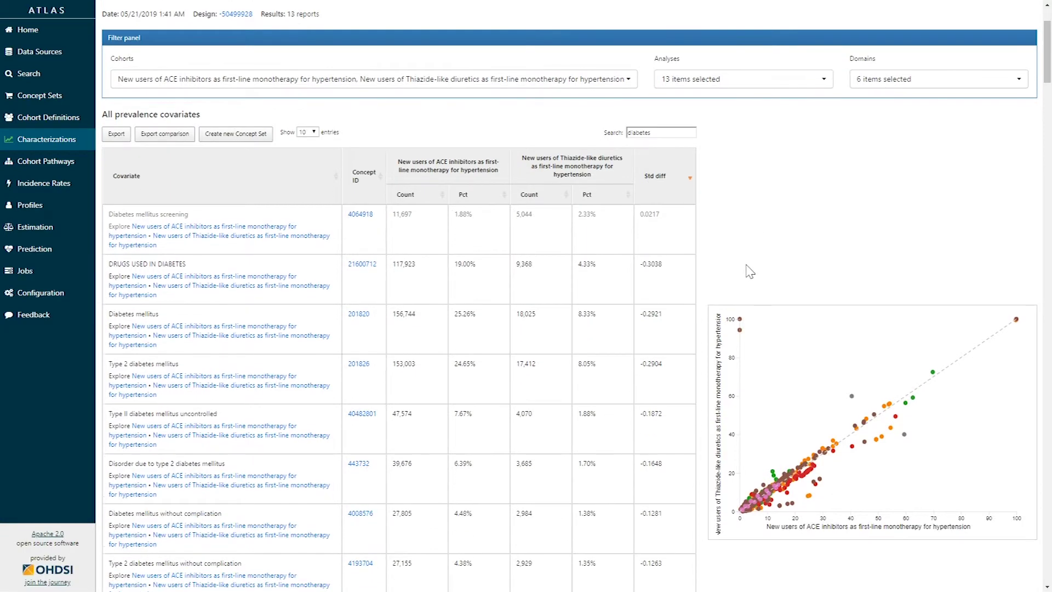
scroll(749, 272, "down", 2)
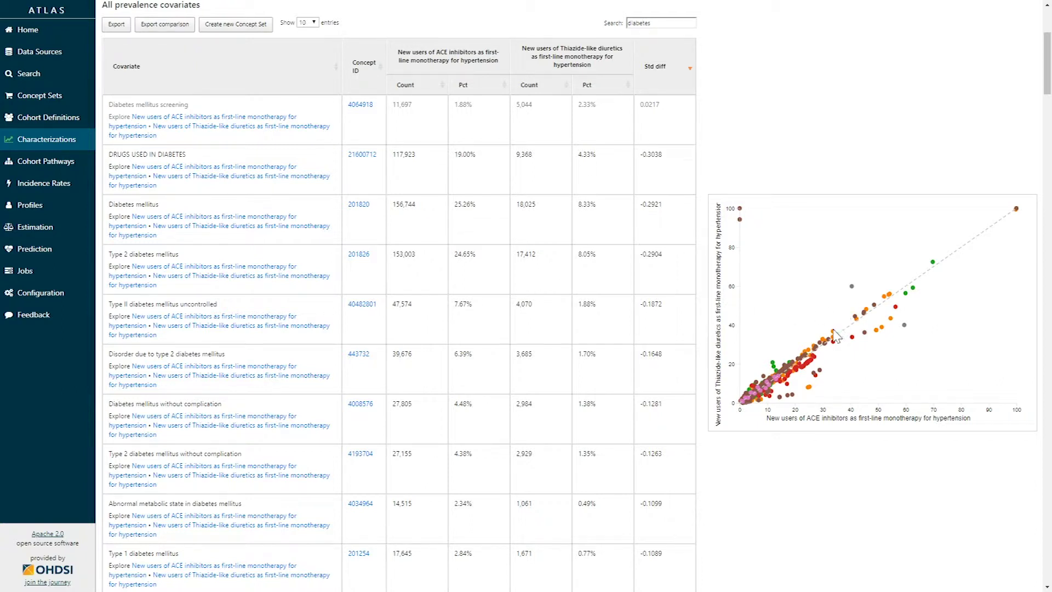
mouse_move(835, 336)
mouse_move(809, 388)
scroll(768, 189, "up", 1)
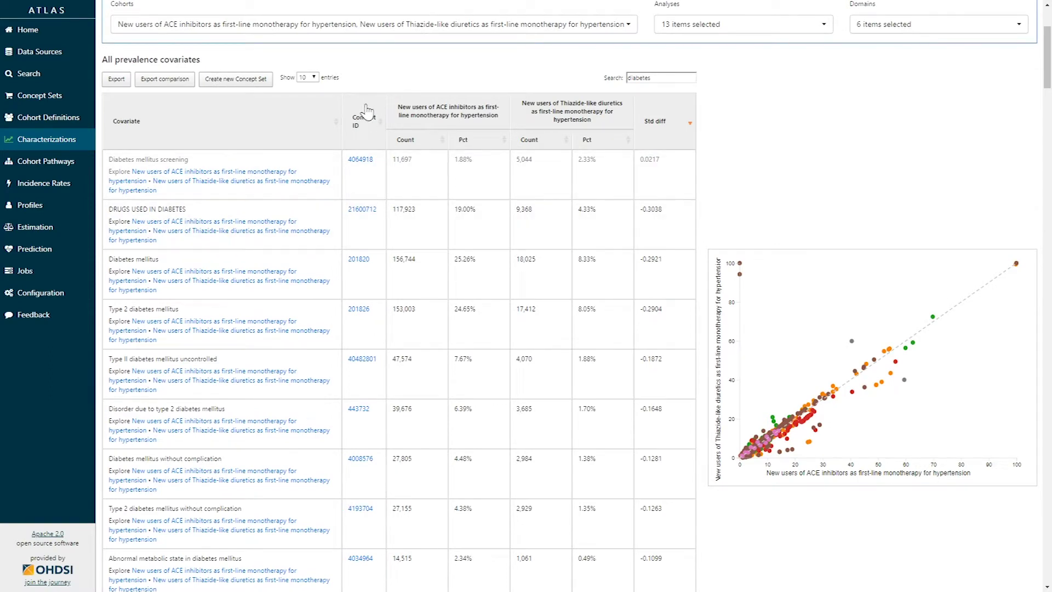
Step: Sort the Demographics Index Year table ascending so it starts with 2001
scroll(367, 199, "down", 10)
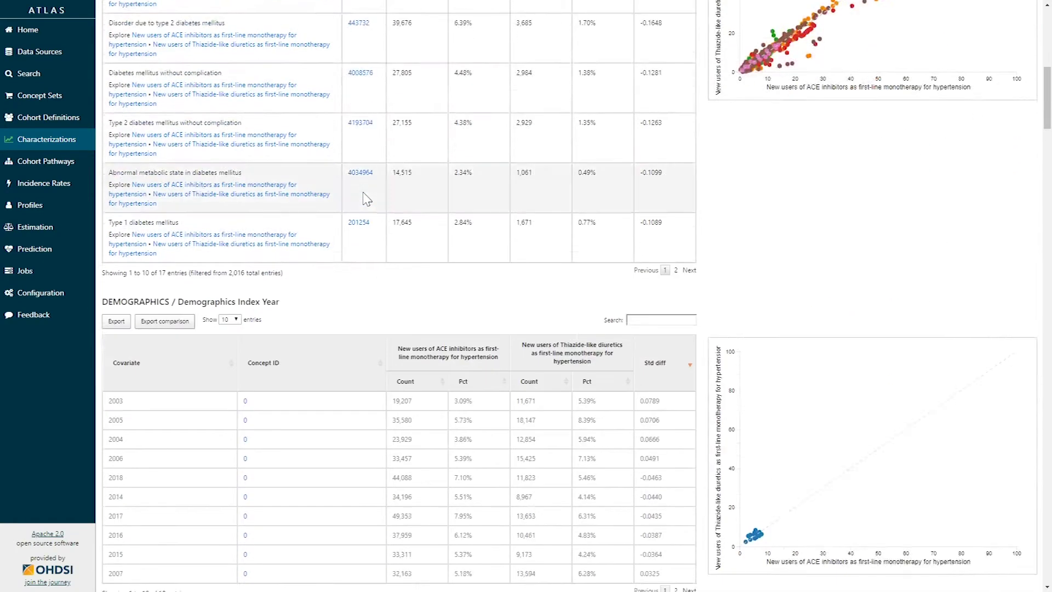
scroll(350, 162, "down", 1)
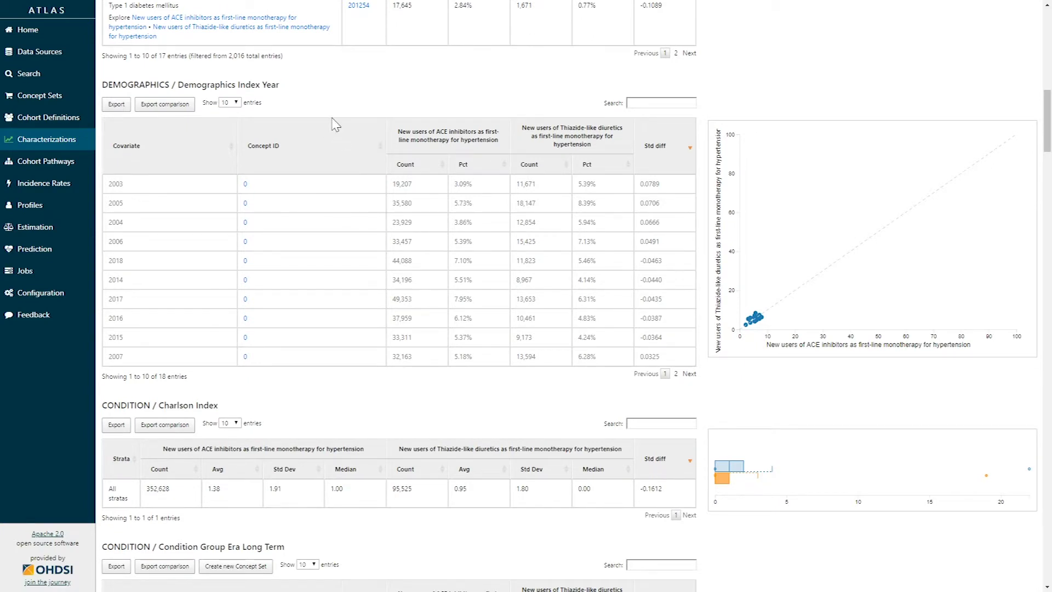
left_click(126, 147)
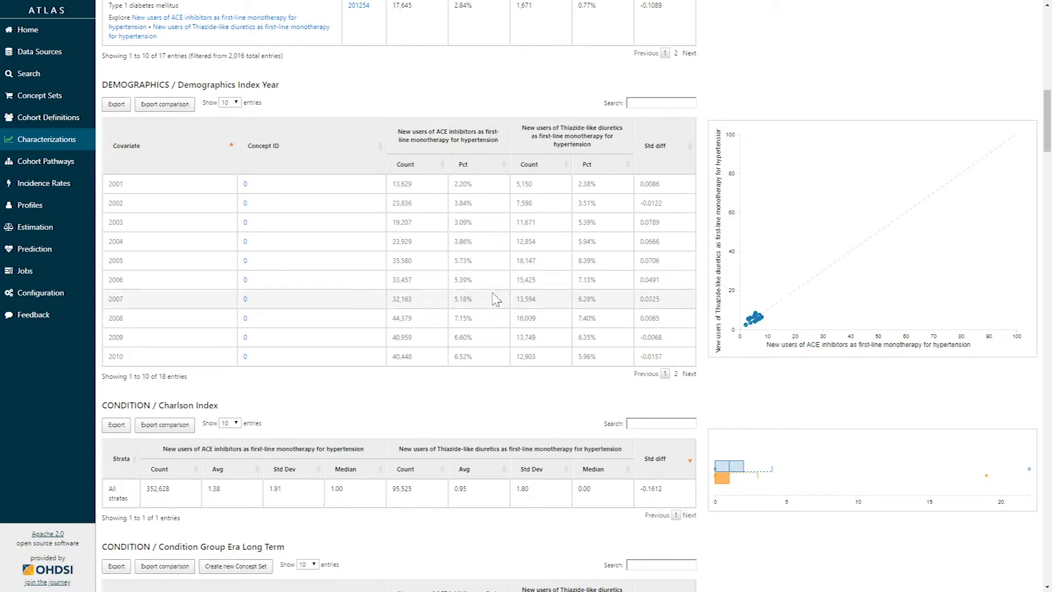
scroll(482, 285, "down", 4)
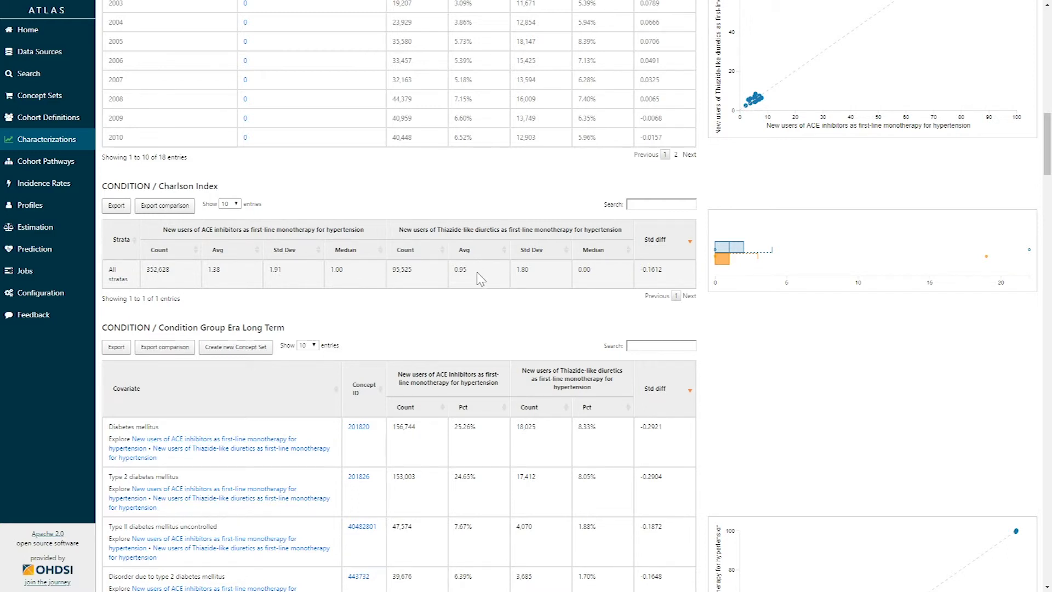
scroll(480, 279, "down", 4)
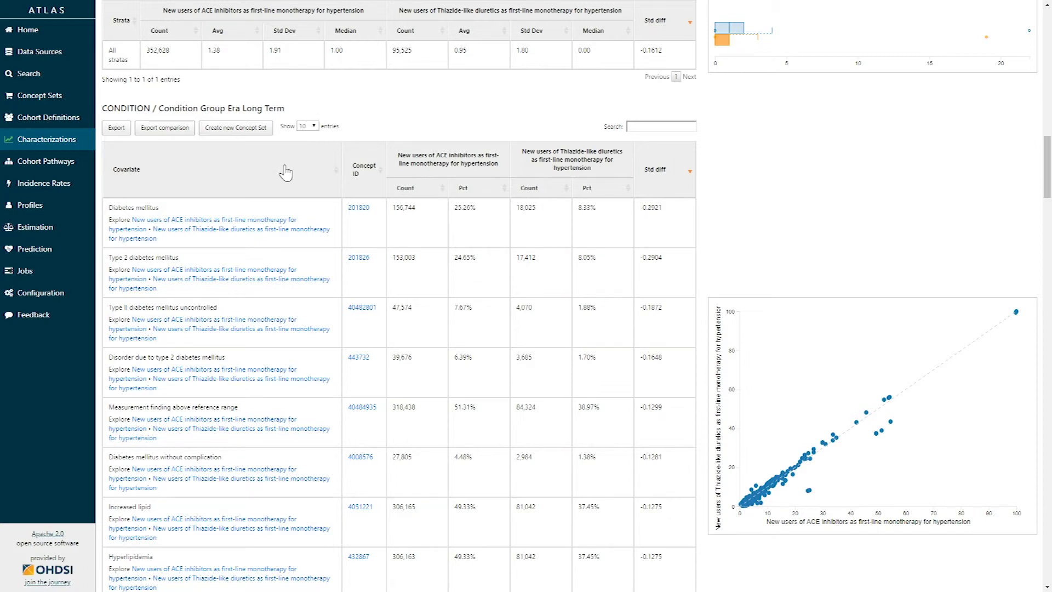
scroll(285, 173, "down", 7)
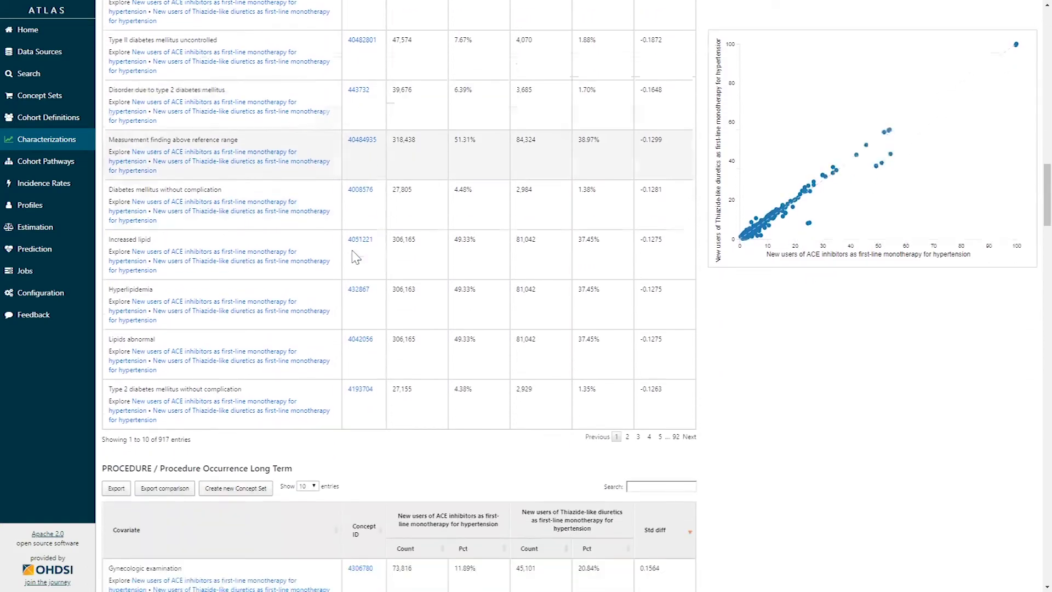
scroll(477, 282, "down", 8)
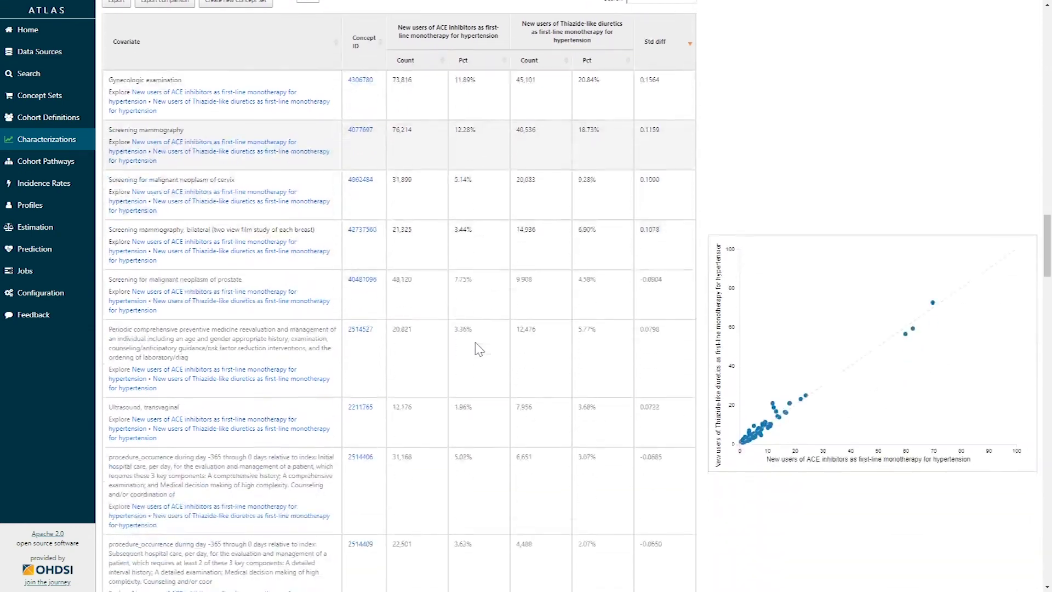
scroll(479, 349, "down", 12)
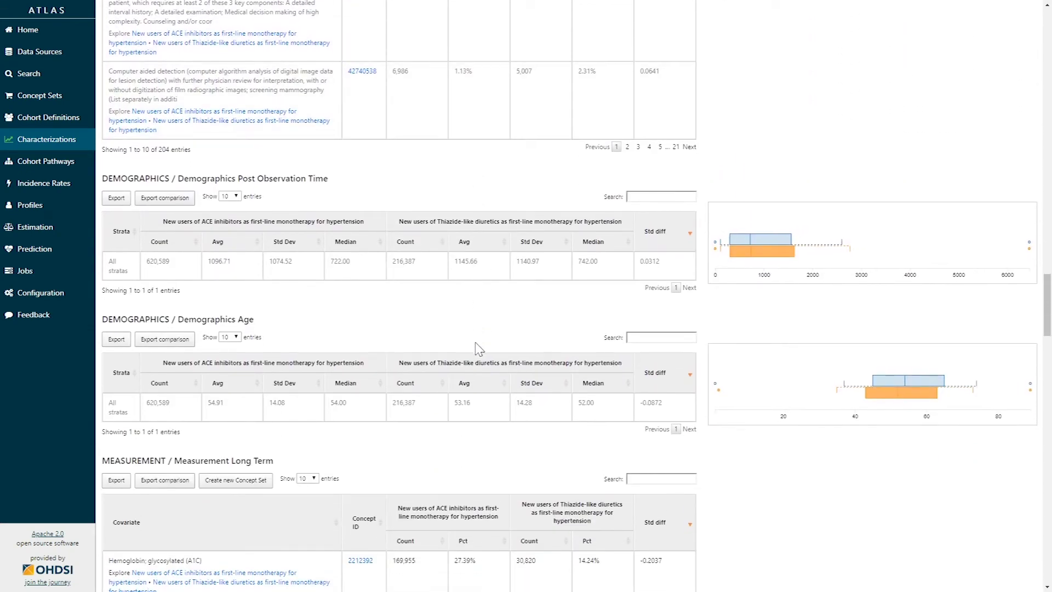
scroll(479, 348, "down", 11)
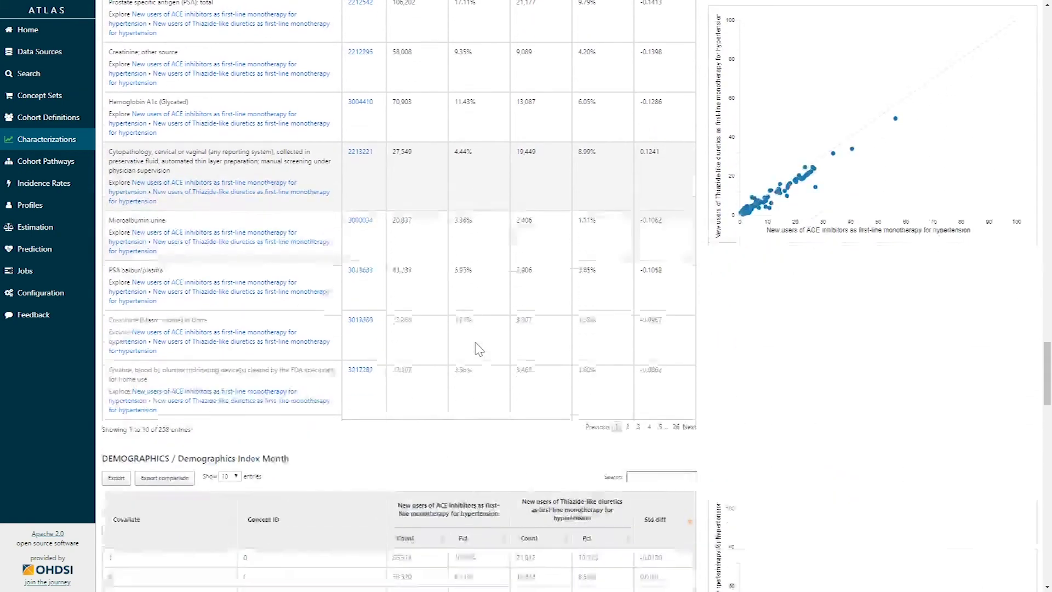
scroll(478, 348, "down", 11)
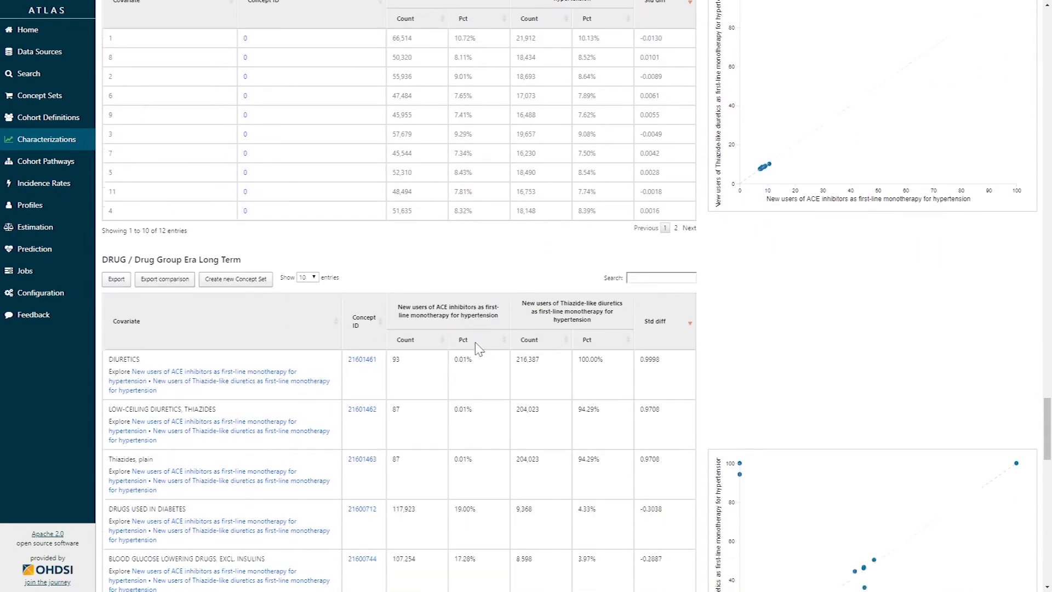
scroll(478, 349, "down", 12)
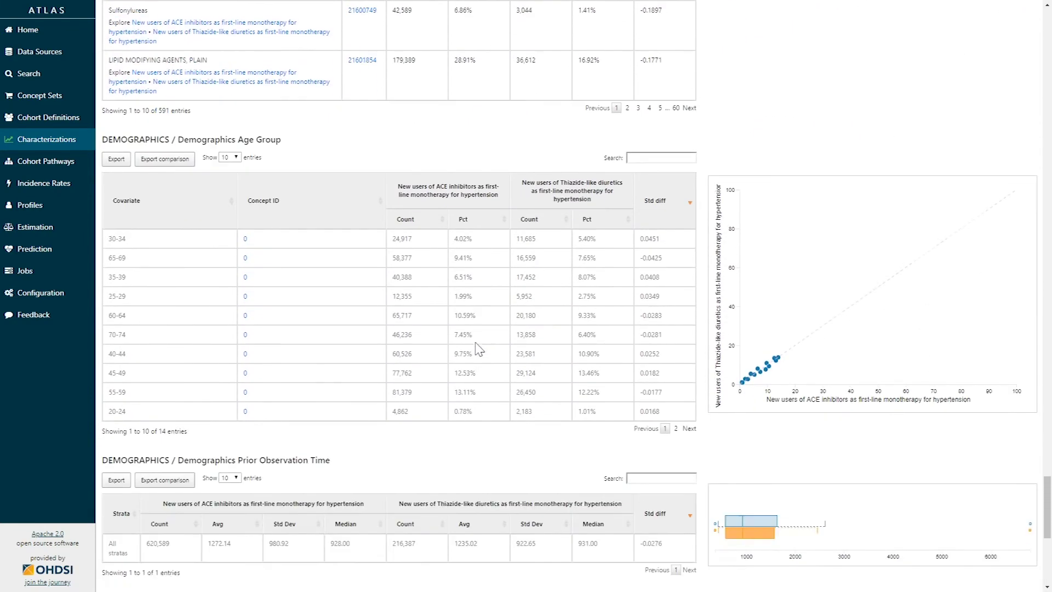
scroll(478, 349, "down", 4)
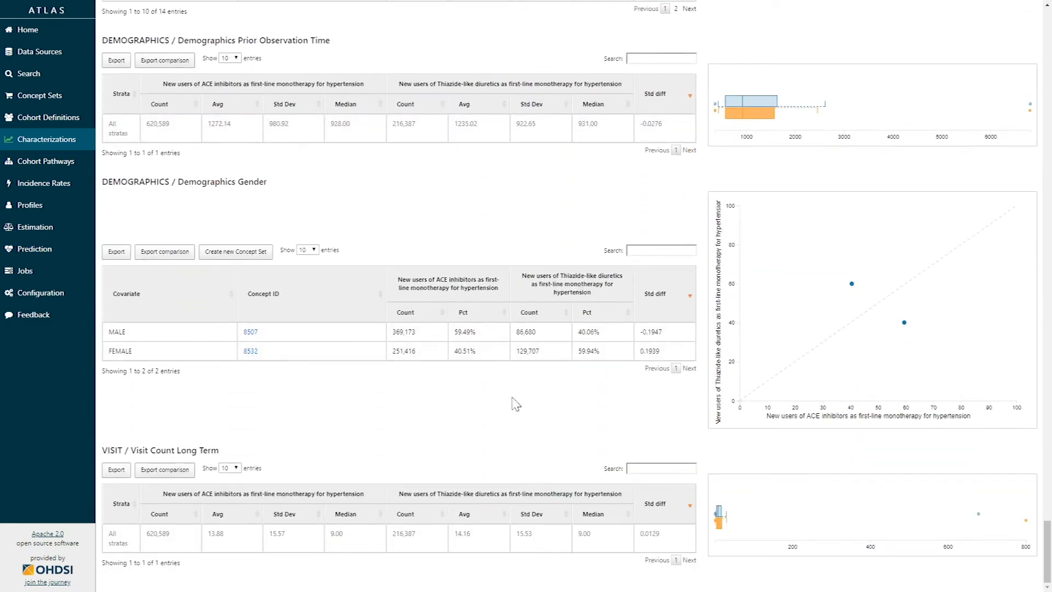
left_click_drag(1047, 551, 1047, 40)
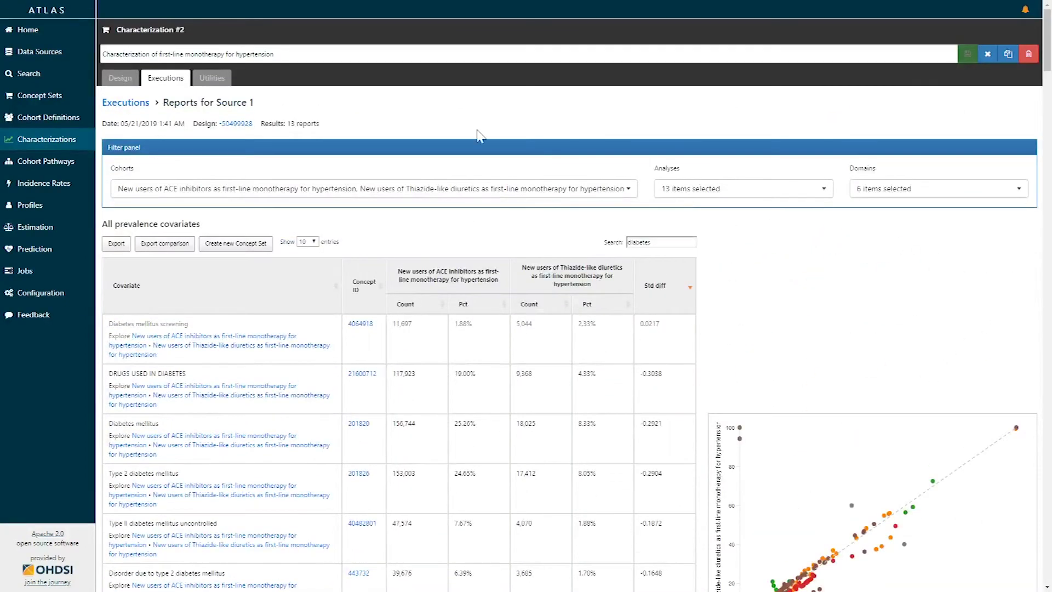
Step: Show the characterization's full JSON definition on the Utilities page
left_click(217, 80)
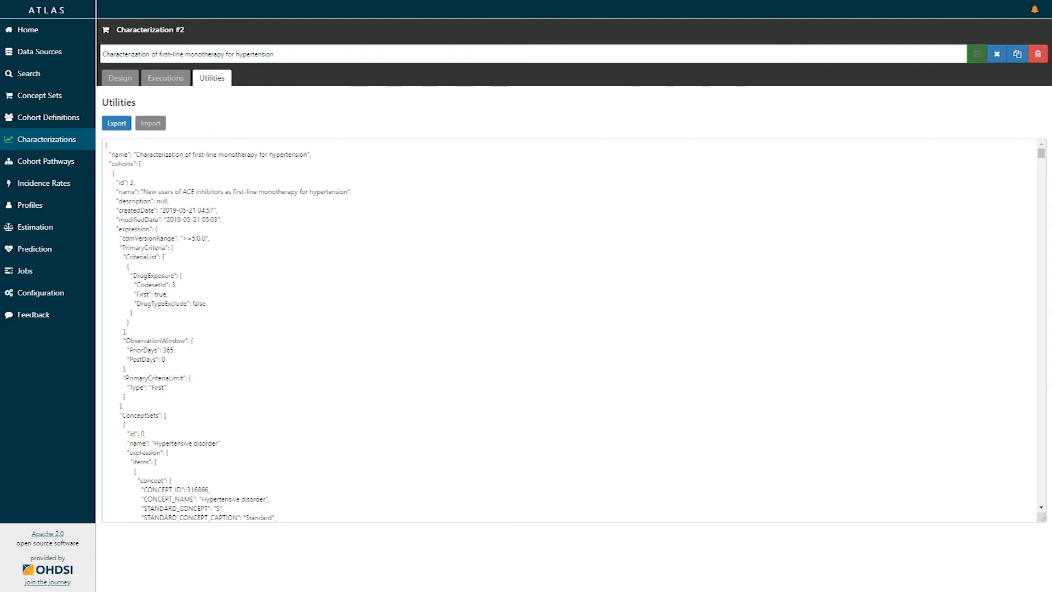
Step: Return to the Design page listing the two hypertension cohorts and 13 feature analyses
left_click(125, 79)
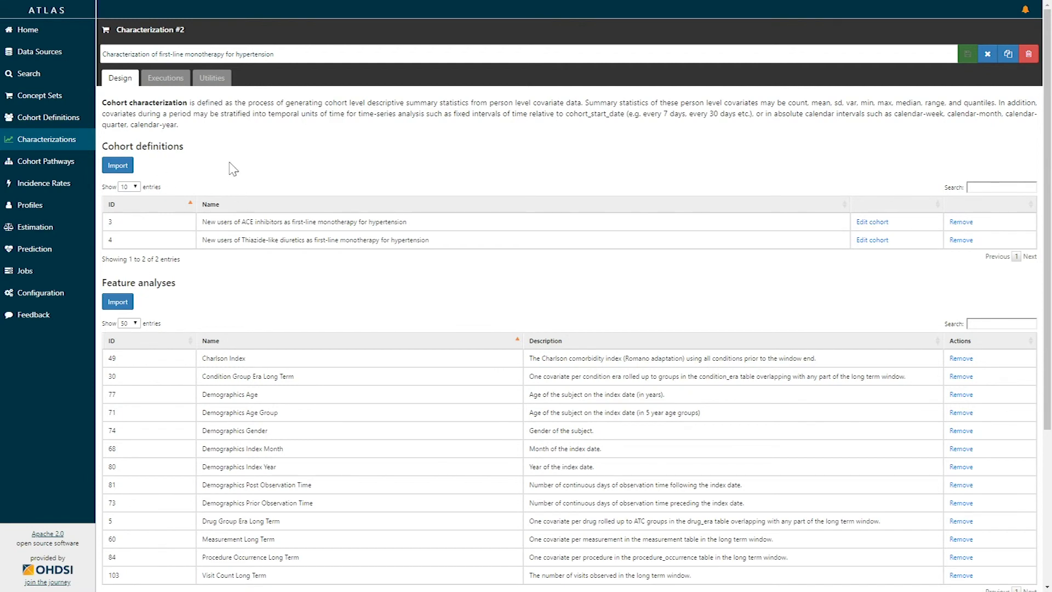